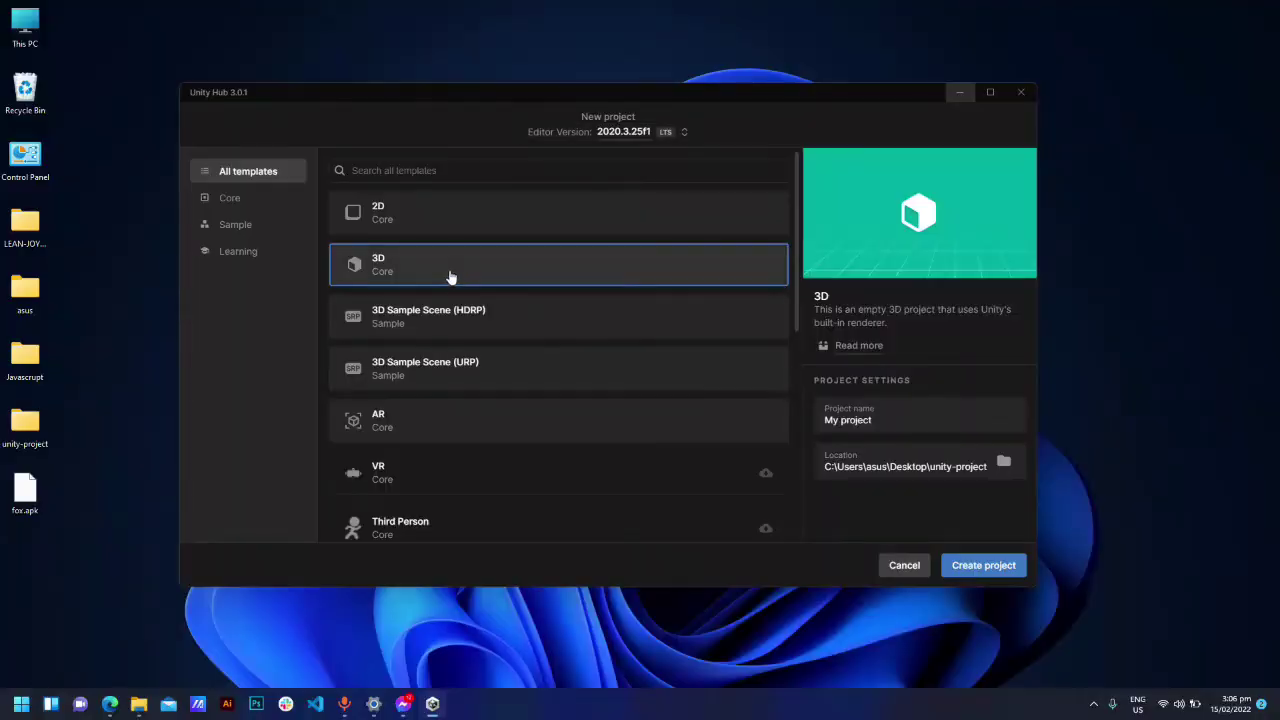
Step: Create a project from the plain 3D template named Vufomia_Project in Unity Hub
left_click(443, 306)
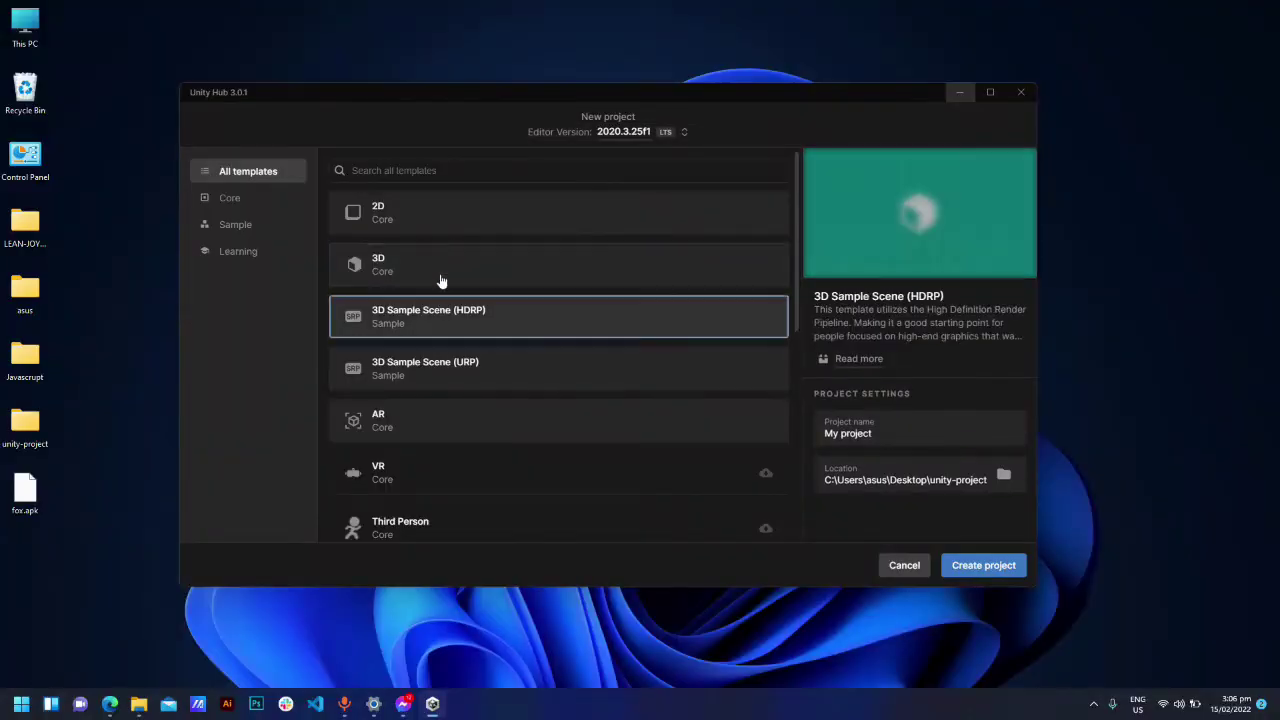
left_click(443, 280)
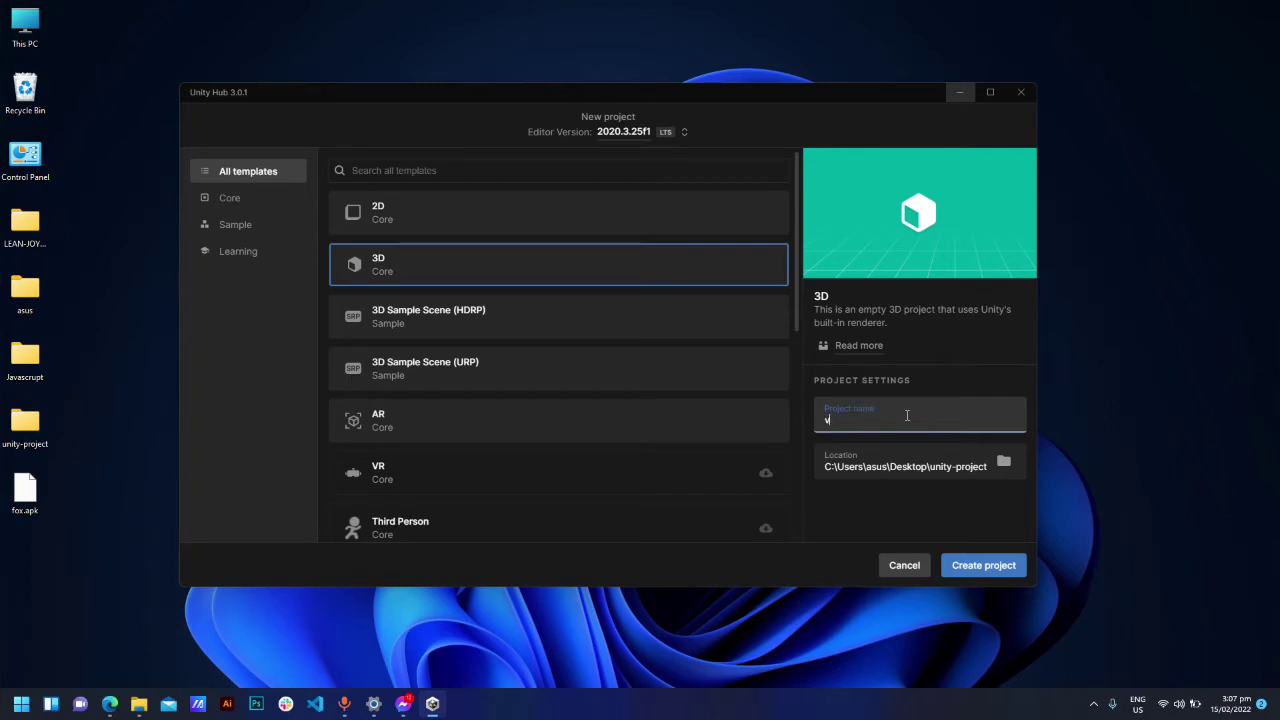
key("BackSpace")
key("BackSpace")
key("BackSpace")
key("BackSpace")
key("BackSpace")
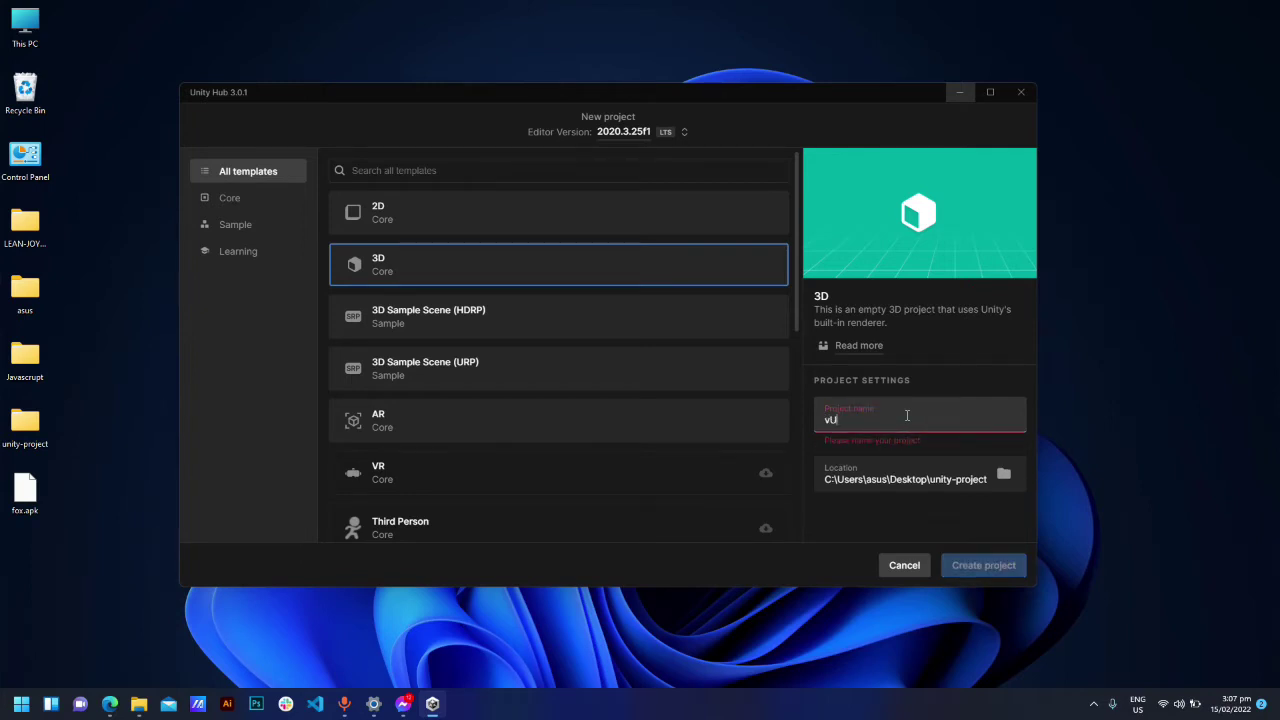
key("BackSpace")
key("BackSpace")
type("Vufomia_Project")
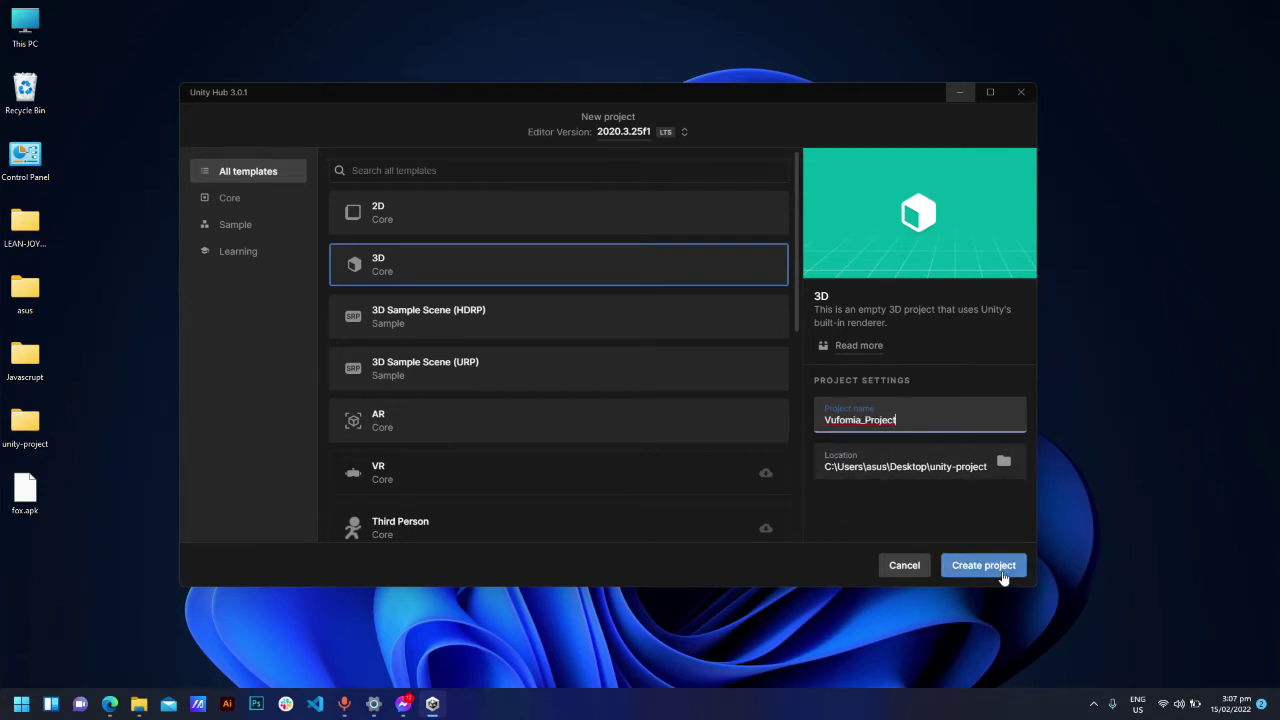
left_click(970, 565)
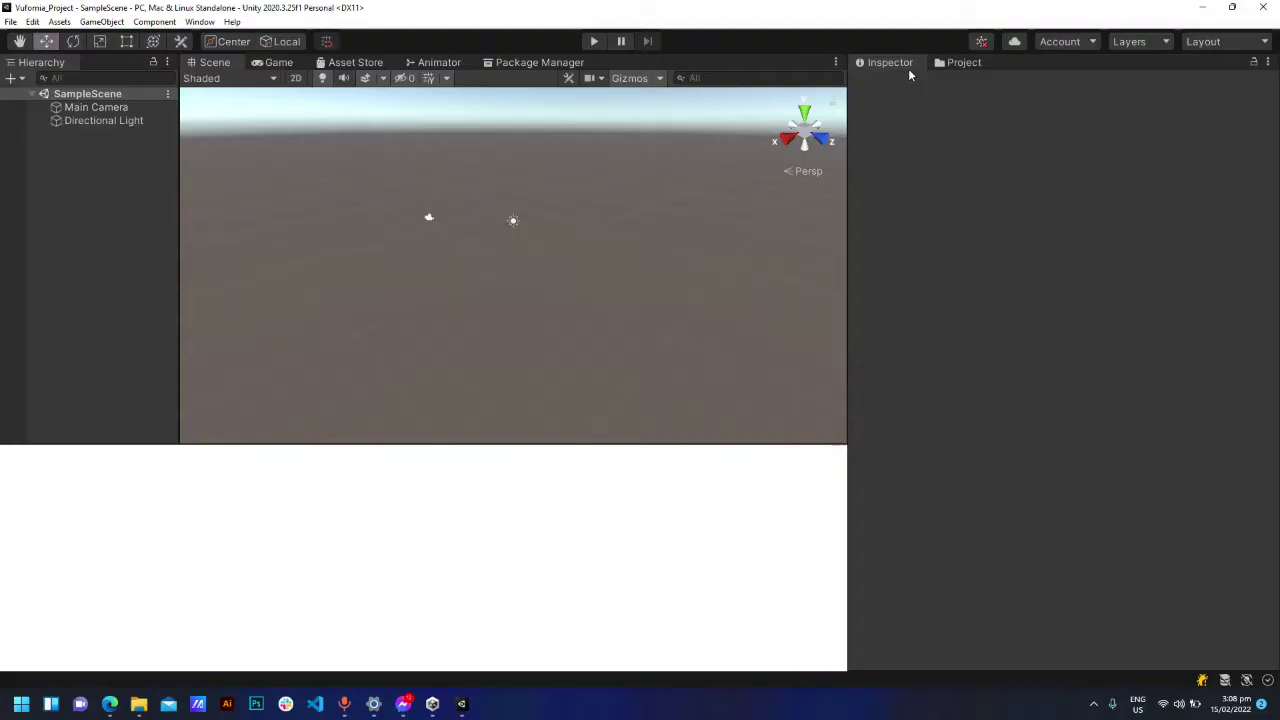
Step: Check the Main Camera and Directional Light, then delete the Main Camera from SampleScene
left_click(102, 110)
left_click(102, 120)
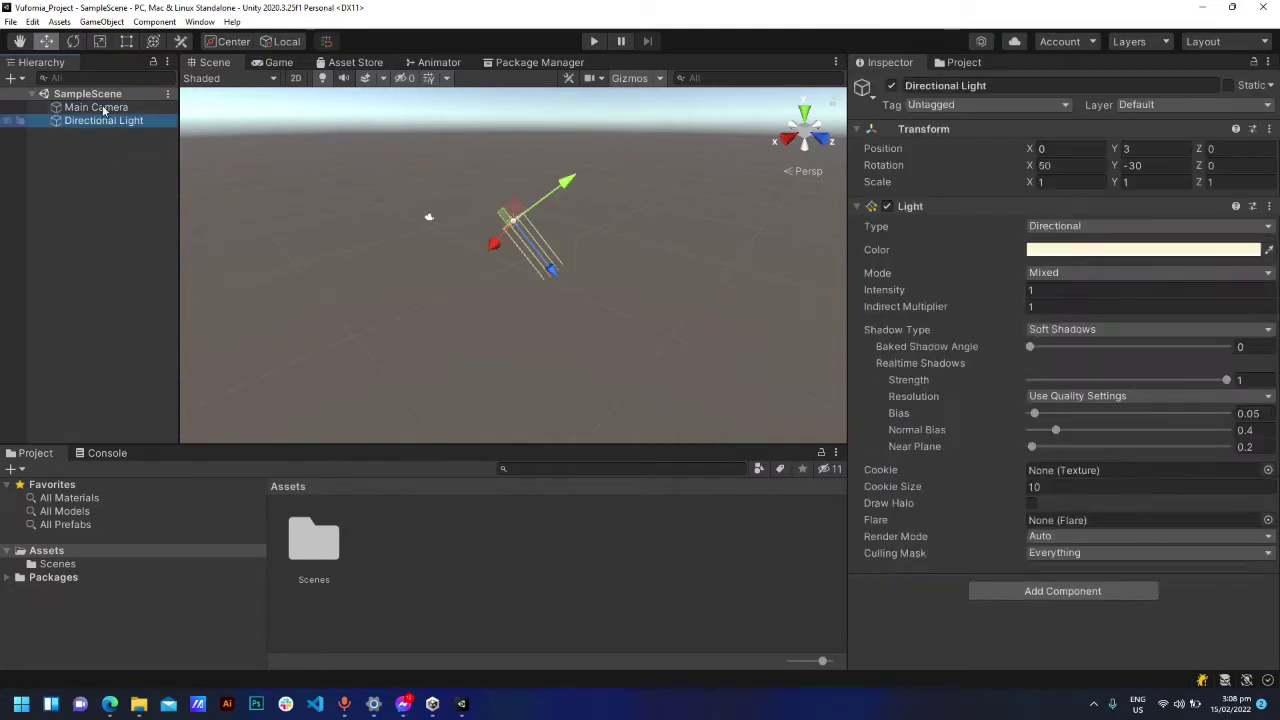
left_click(103, 131)
left_click(101, 120)
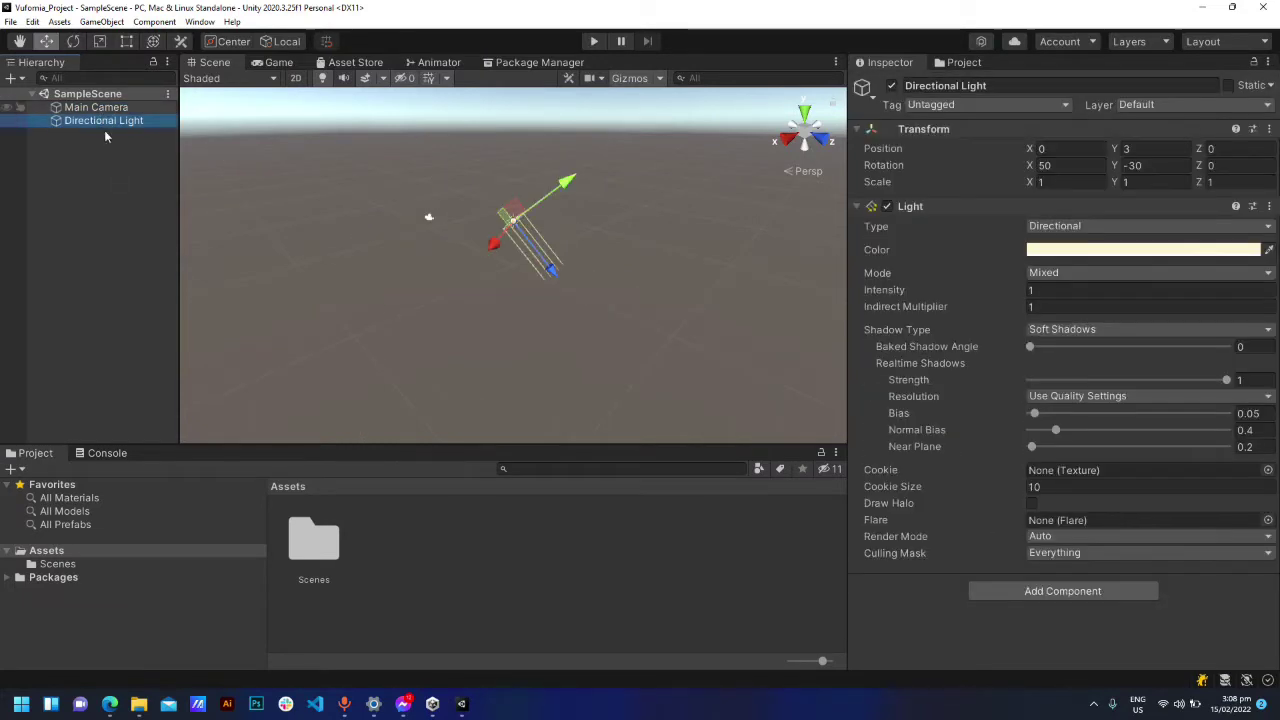
left_click(104, 135)
left_click(113, 107)
key("Delete")
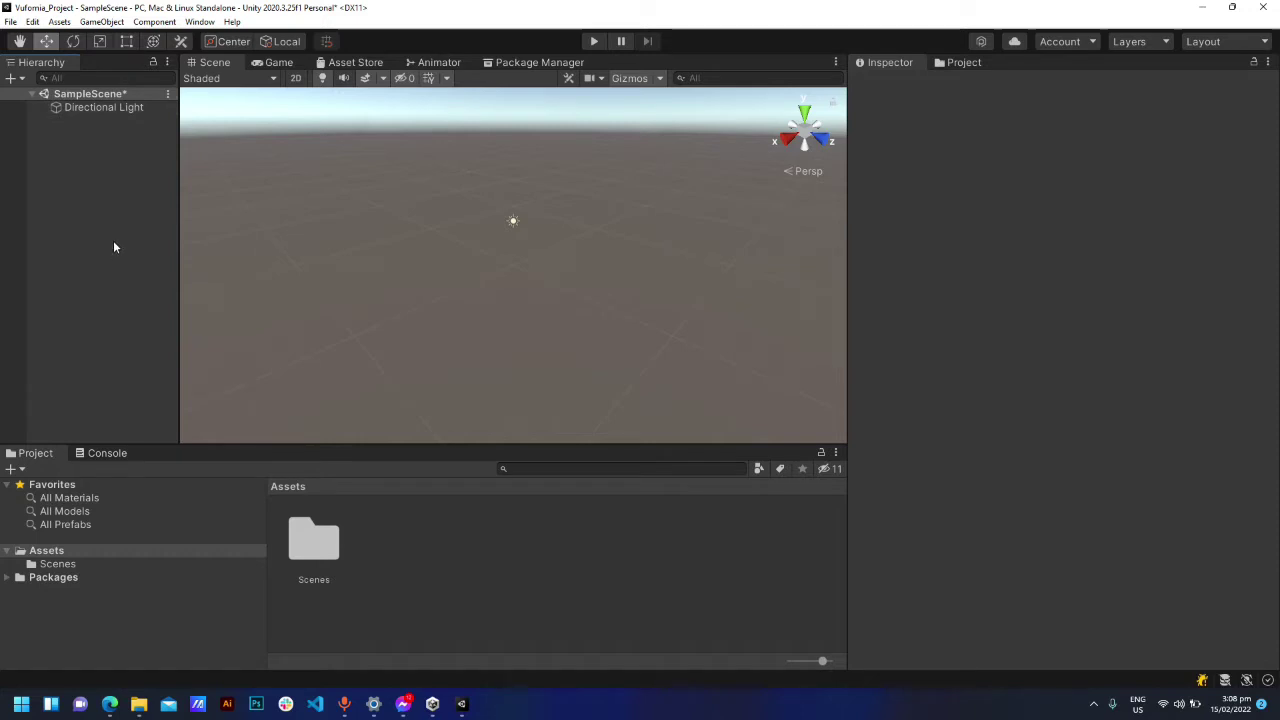
mouse_move(118, 703)
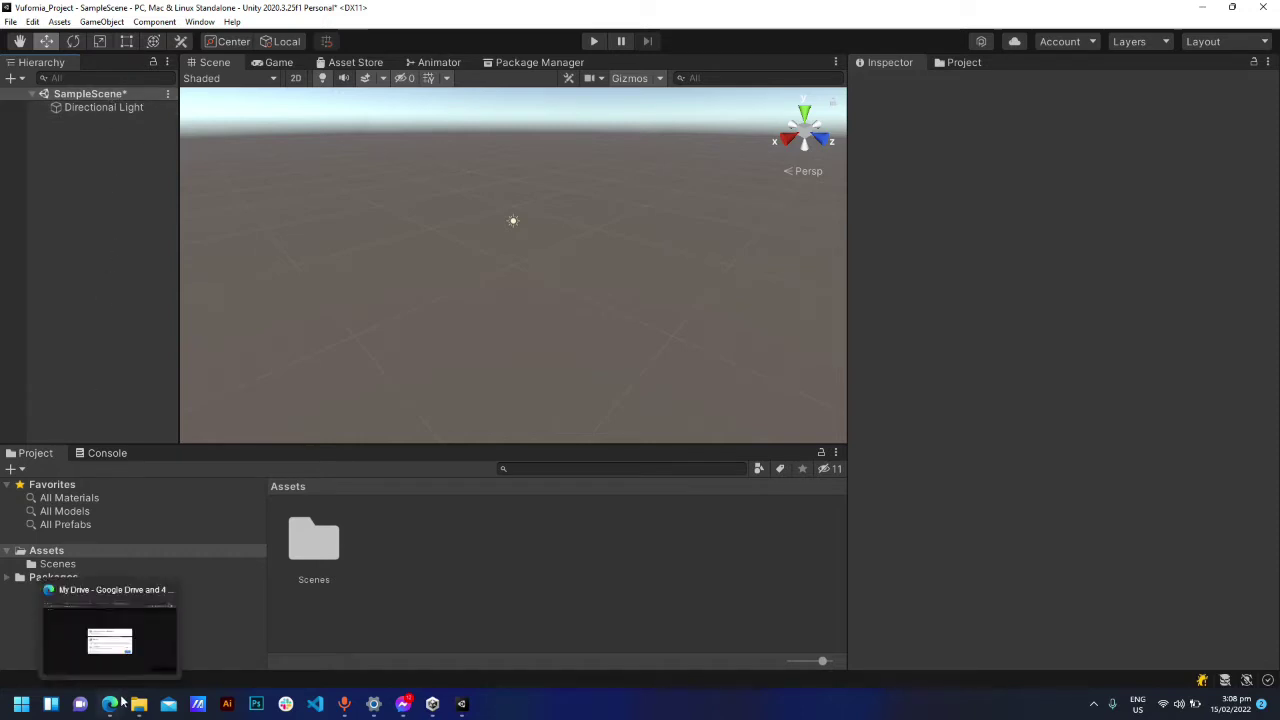
left_click(123, 654)
left_click(527, 10)
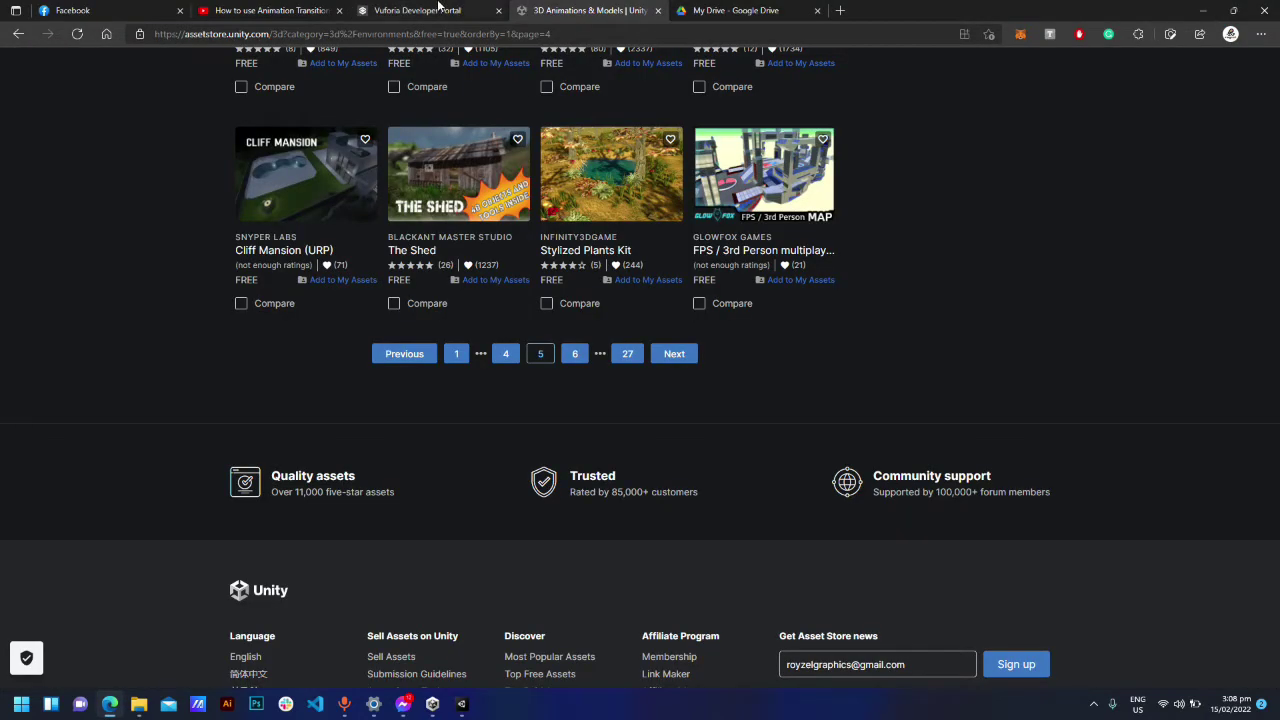
left_click(438, 8)
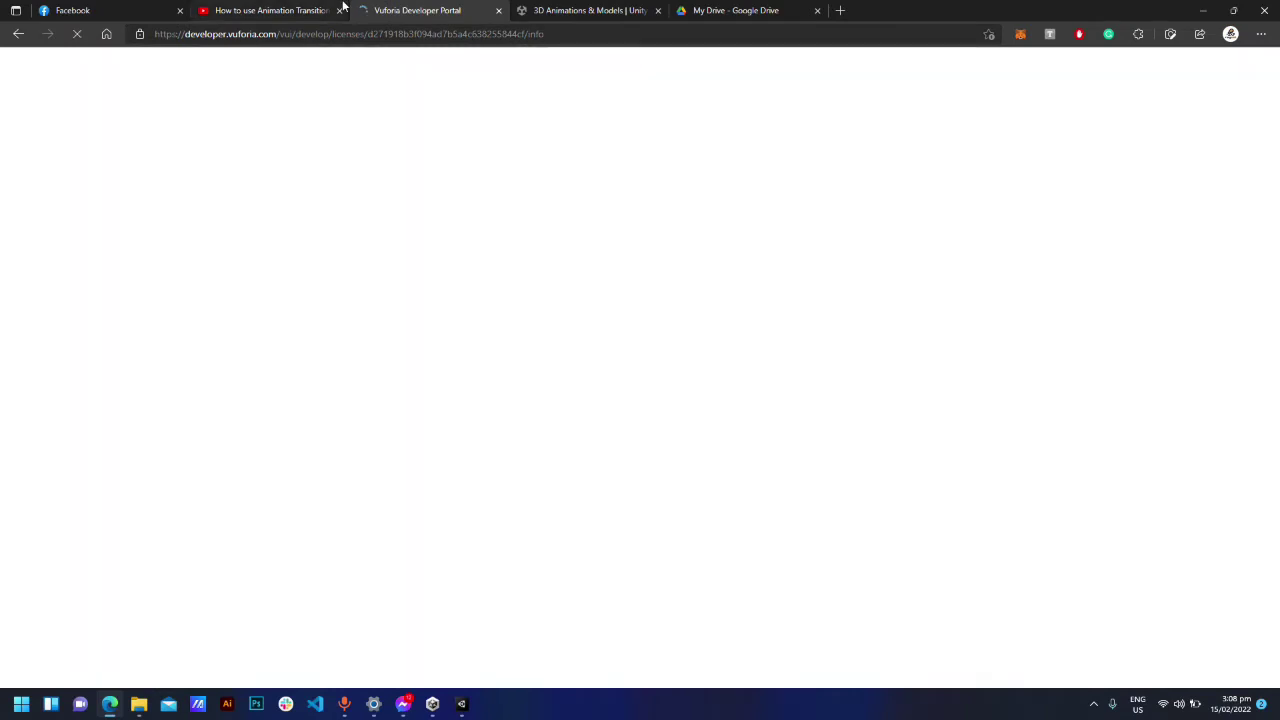
left_click(368, 40)
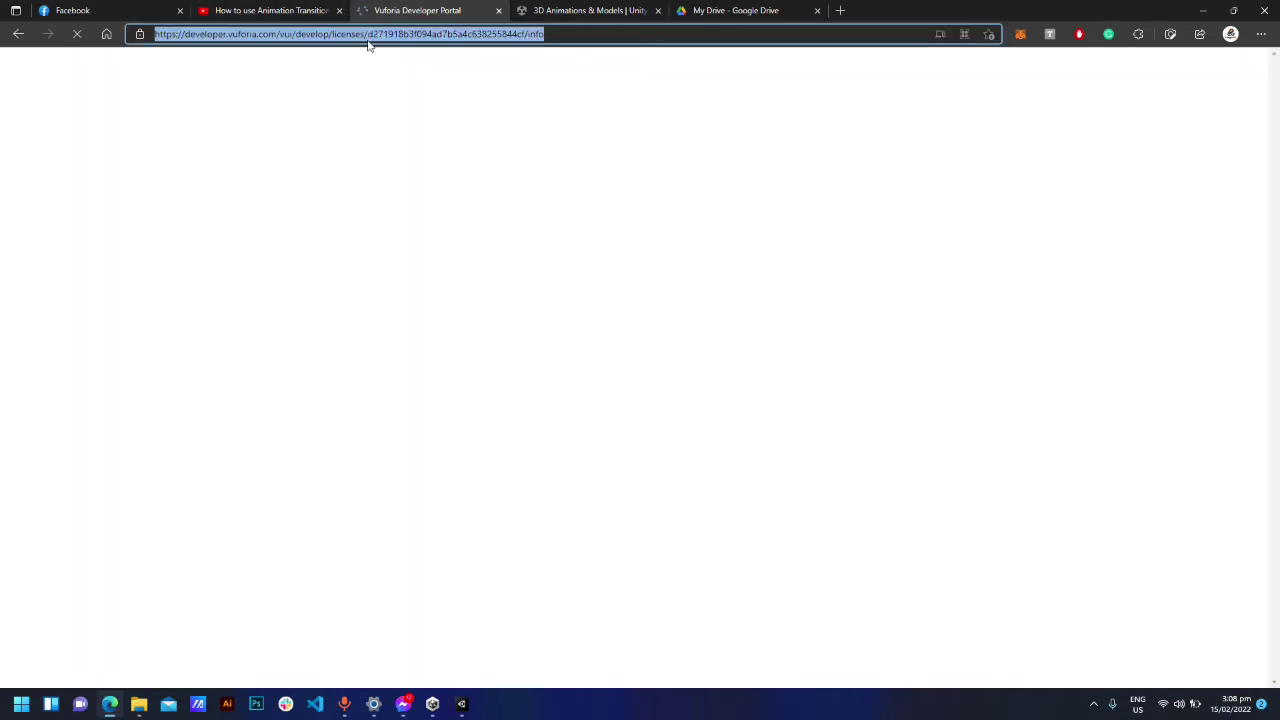
type("vufomia")
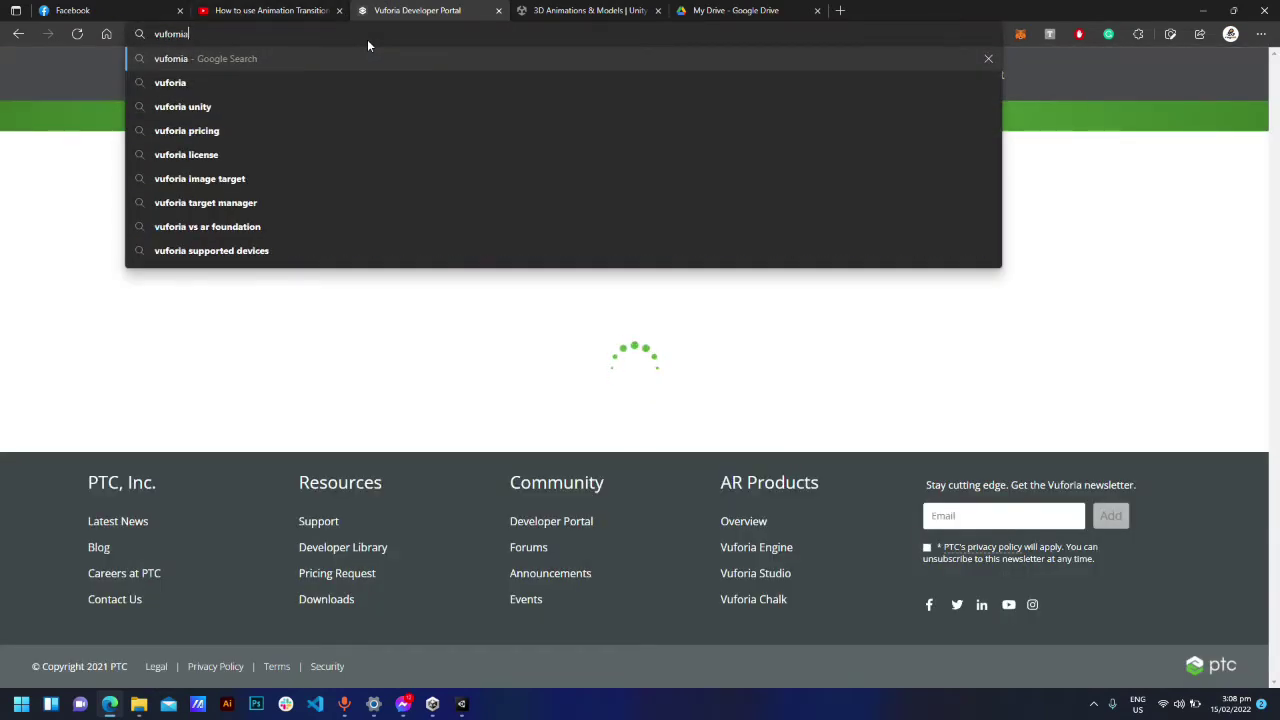
left_click(58, 168)
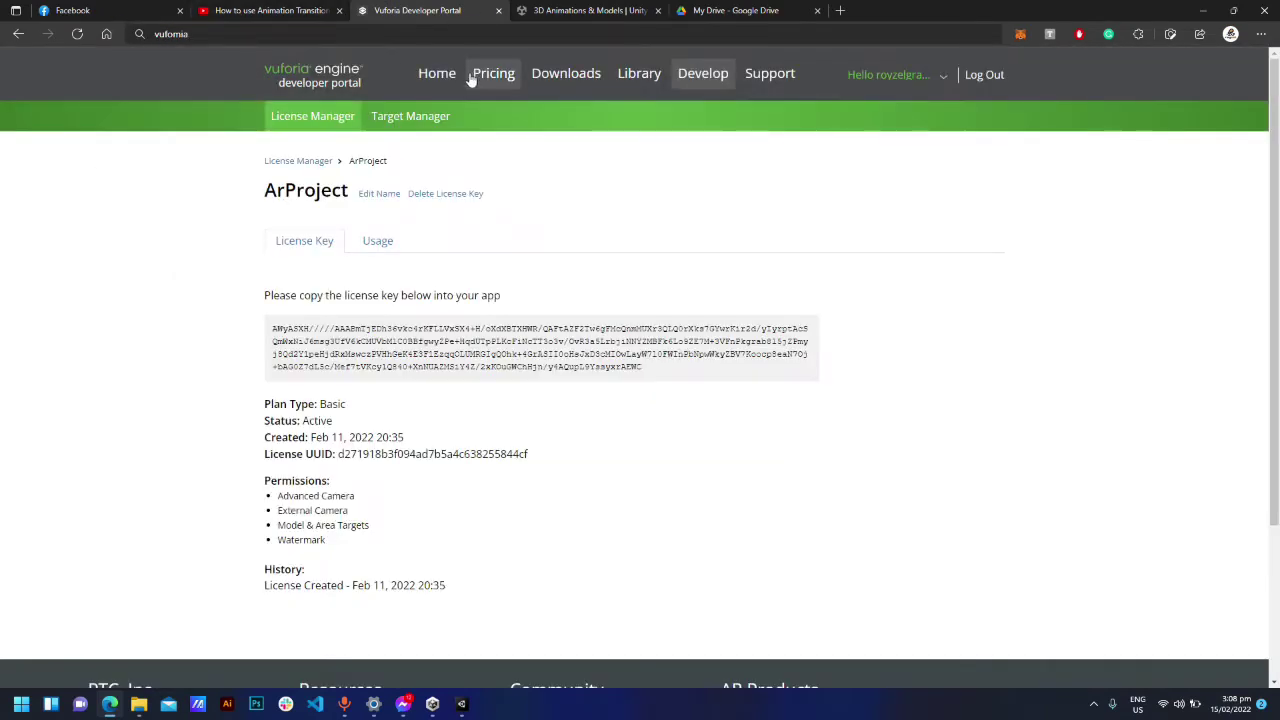
left_click(541, 78)
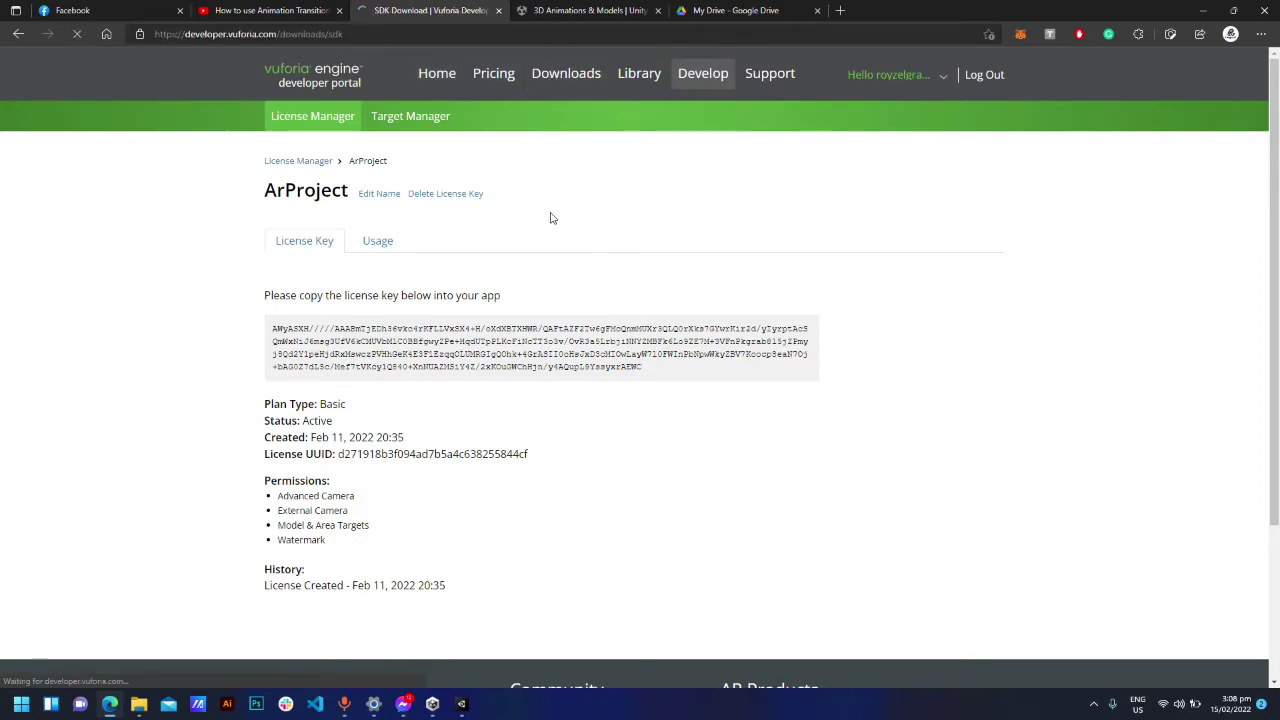
scroll(546, 224, "down", 1)
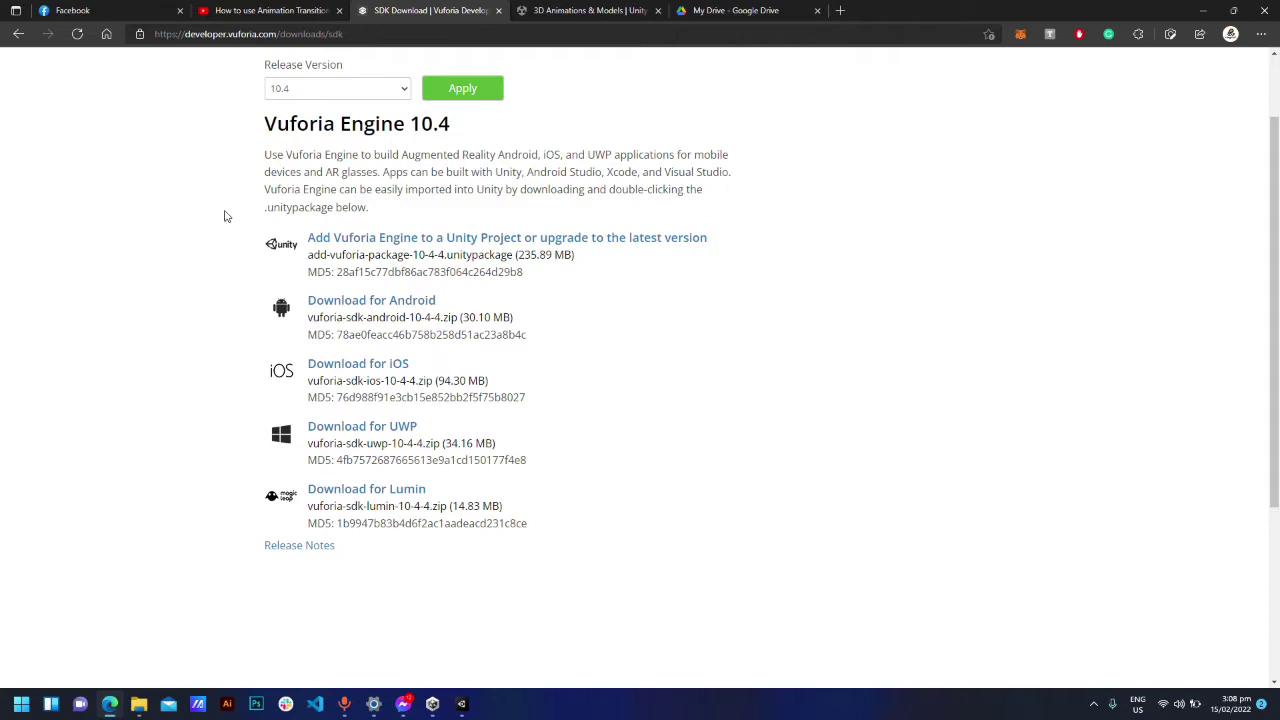
left_click_drag(255, 235, 606, 277)
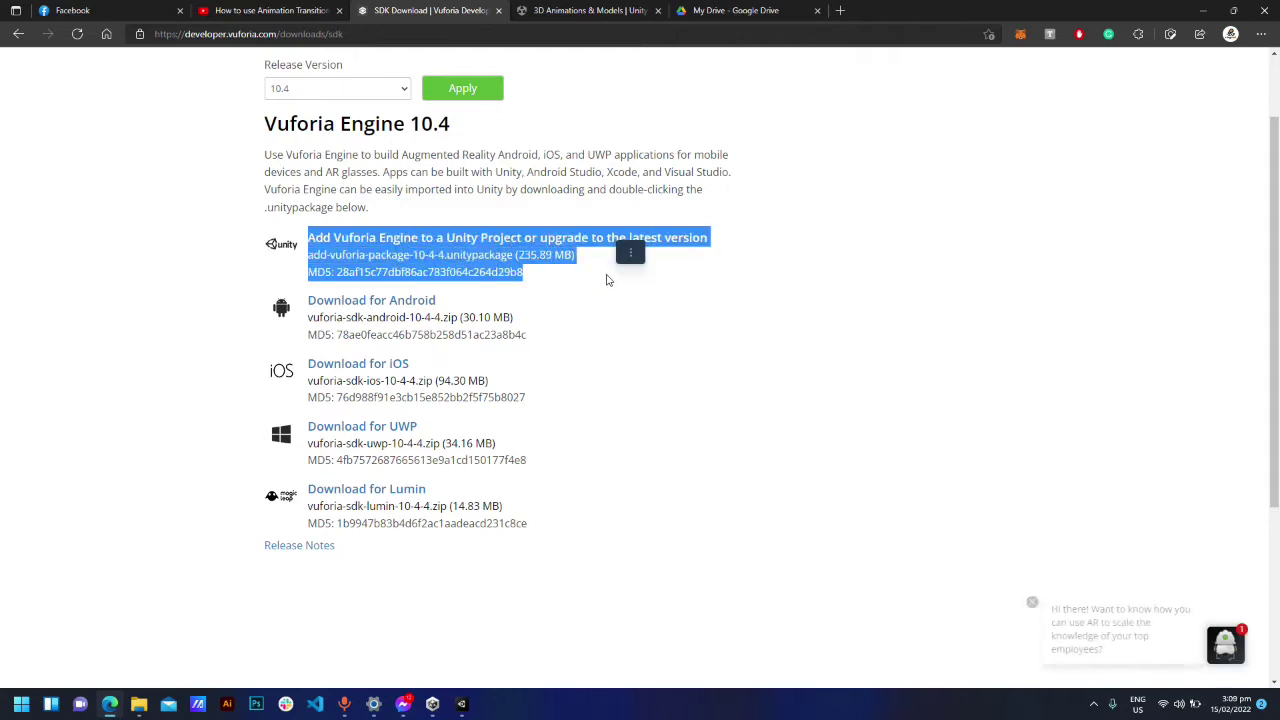
left_click(551, 280)
left_click(464, 705)
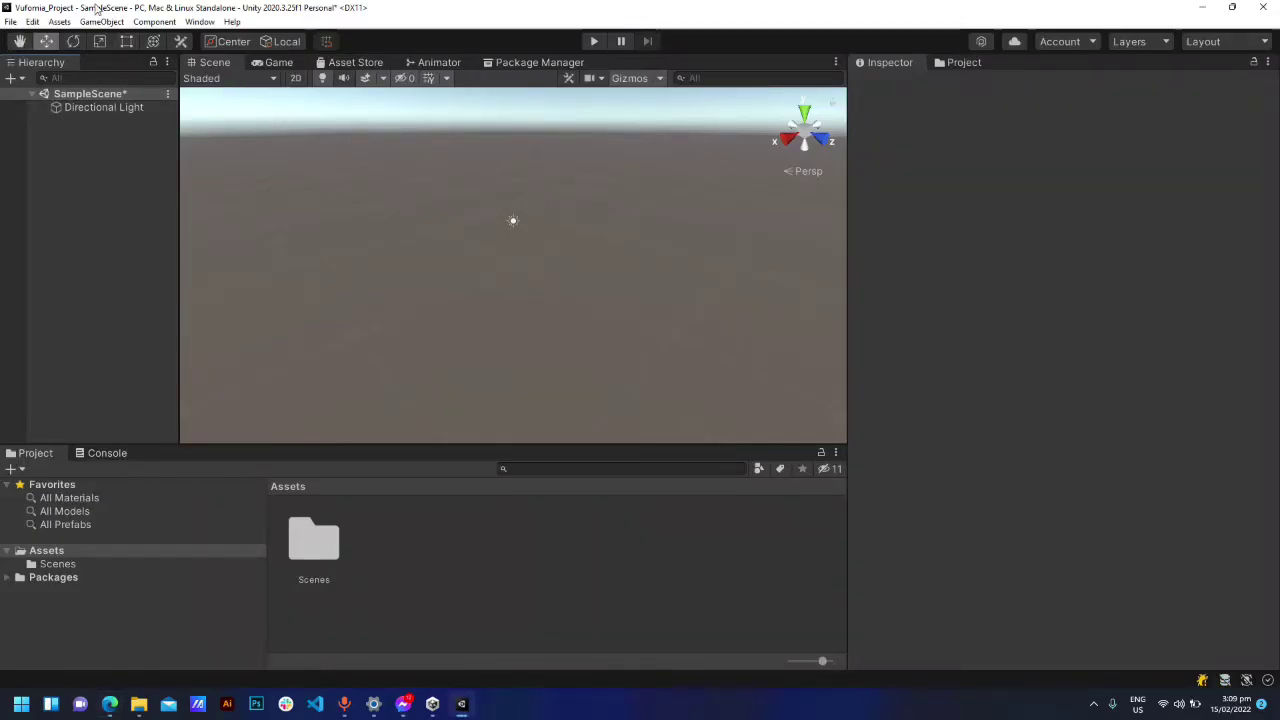
Step: Import the custom package add-vuforia-package-10-4-4 from the unity-project folder
left_click(60, 22)
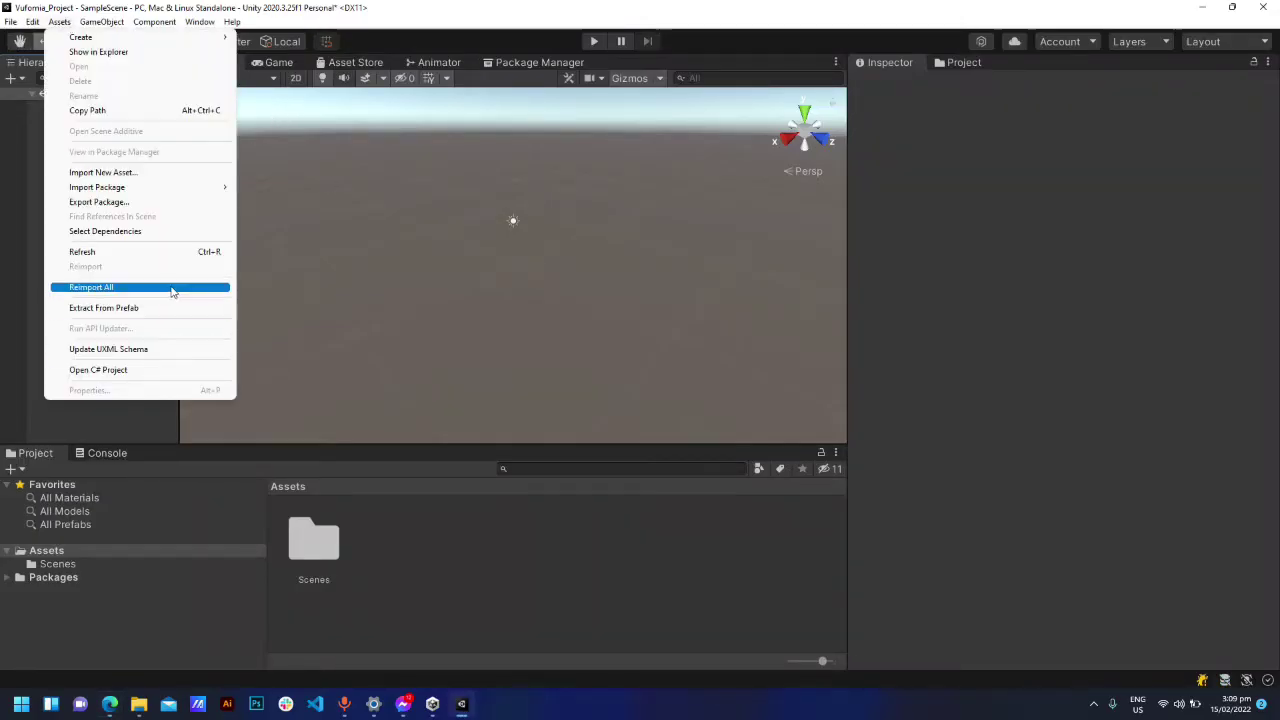
mouse_move(160, 192)
left_click(288, 189)
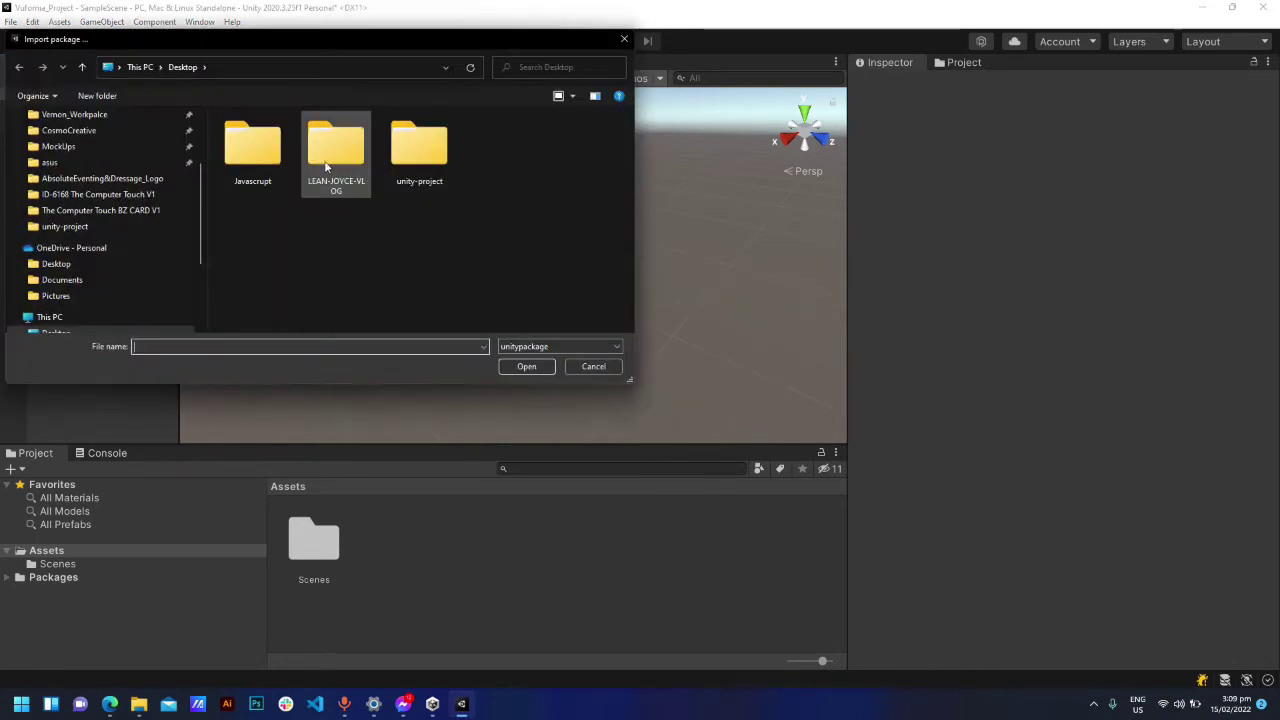
double_click(418, 148)
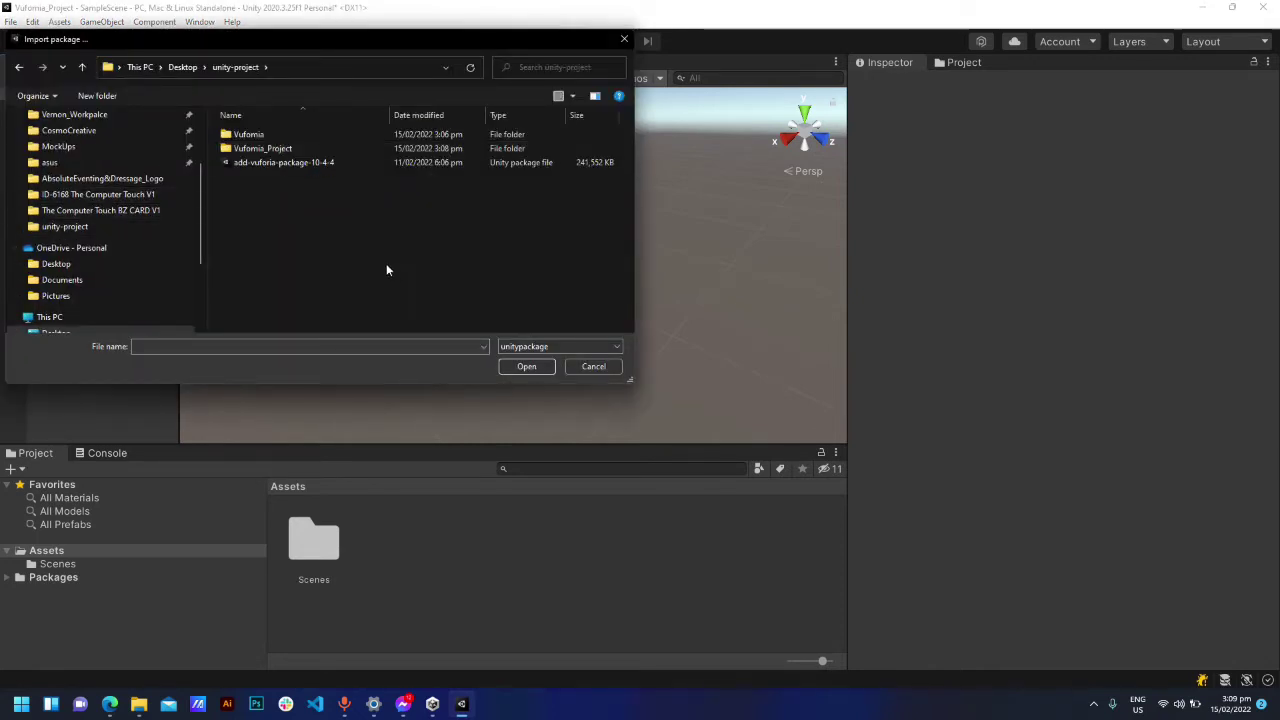
left_click(326, 163)
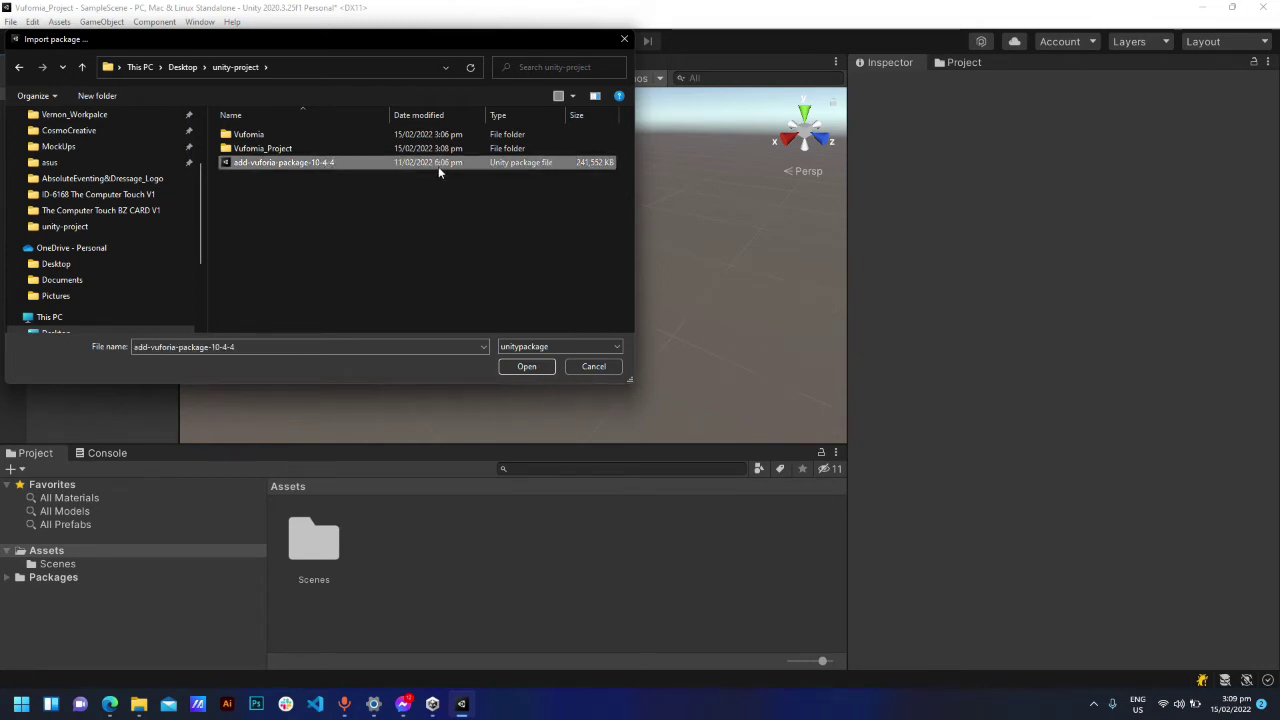
left_click(530, 368)
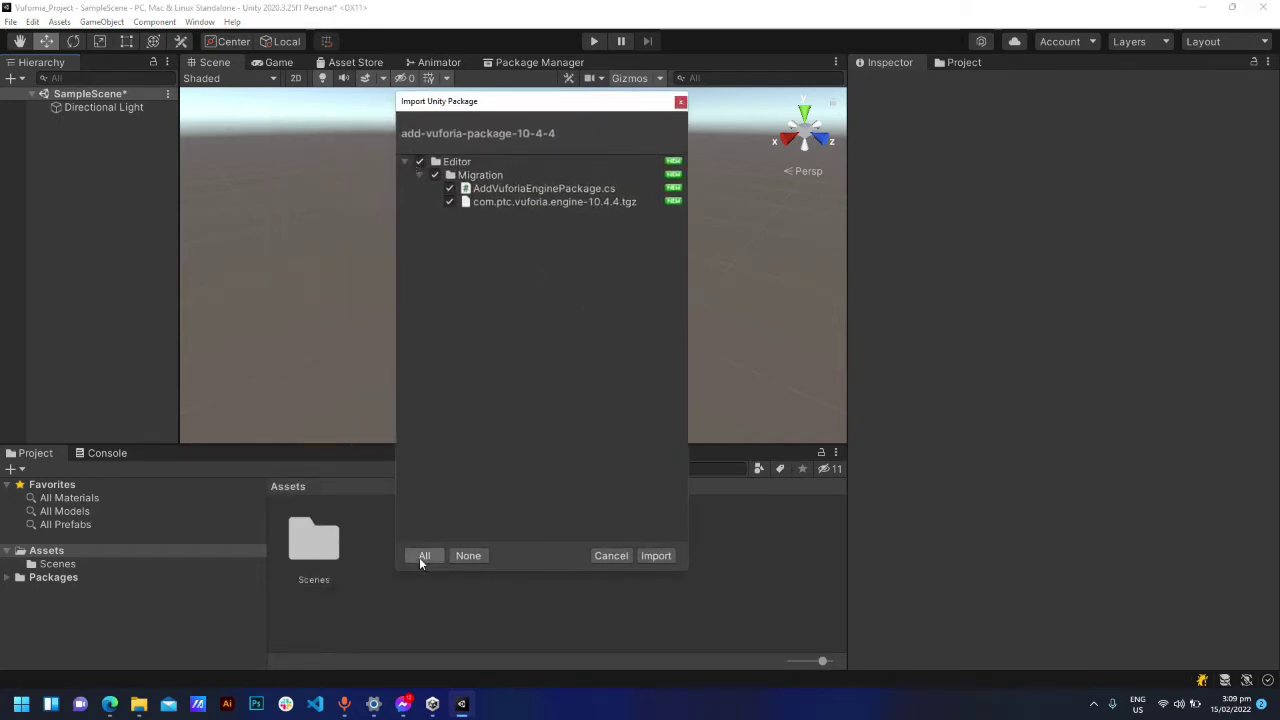
Step: Import all package items, confirm the Vuforia Engine update, and add a Vuforia AR Camera
left_click(656, 556)
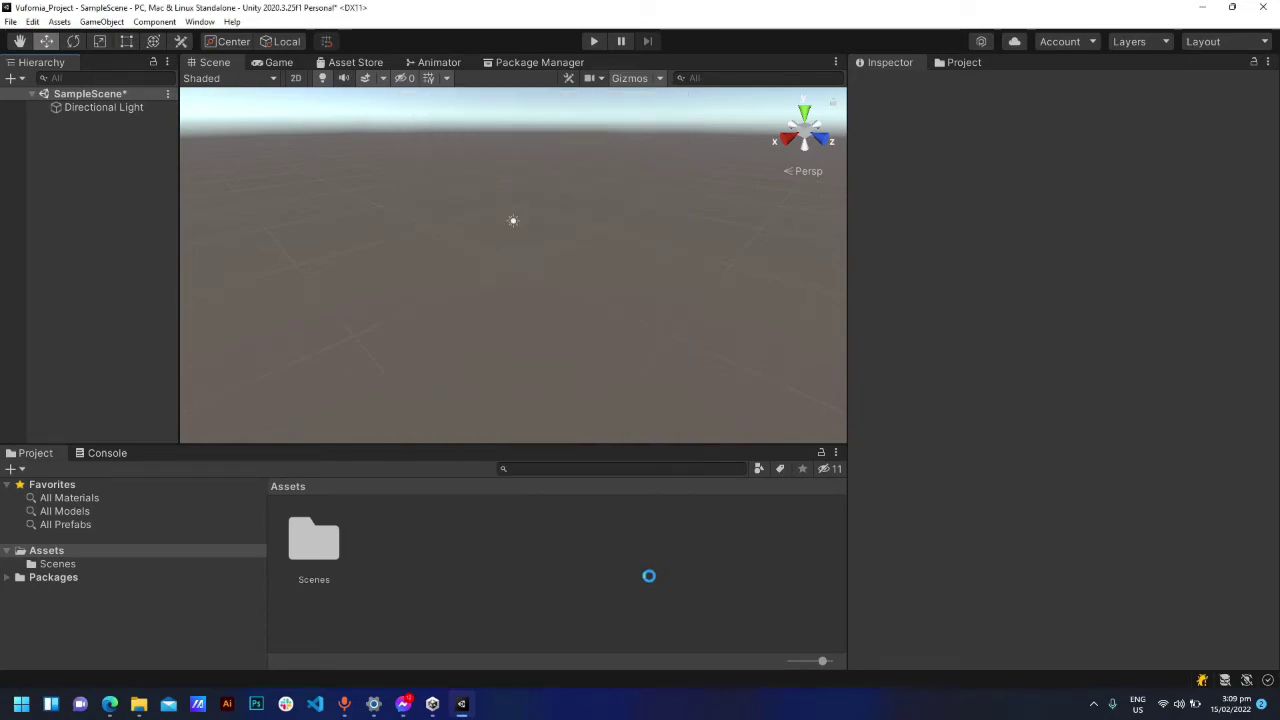
left_click(671, 381)
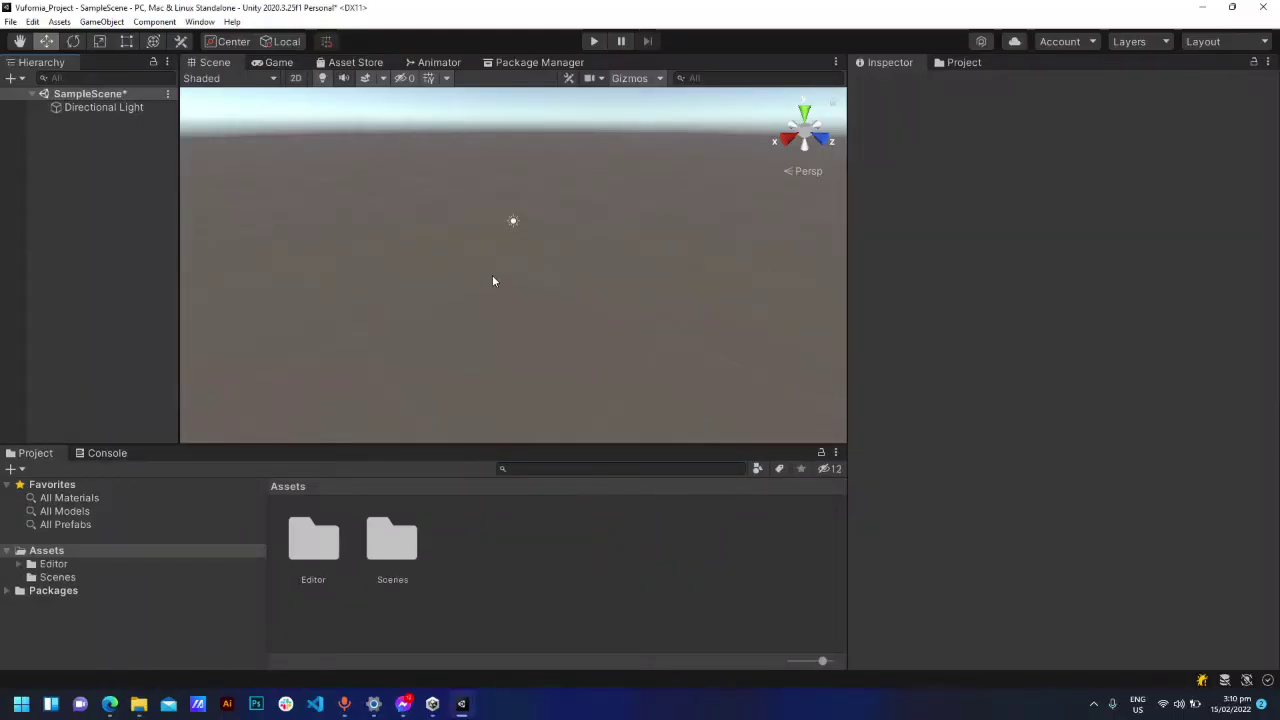
left_click(20, 80)
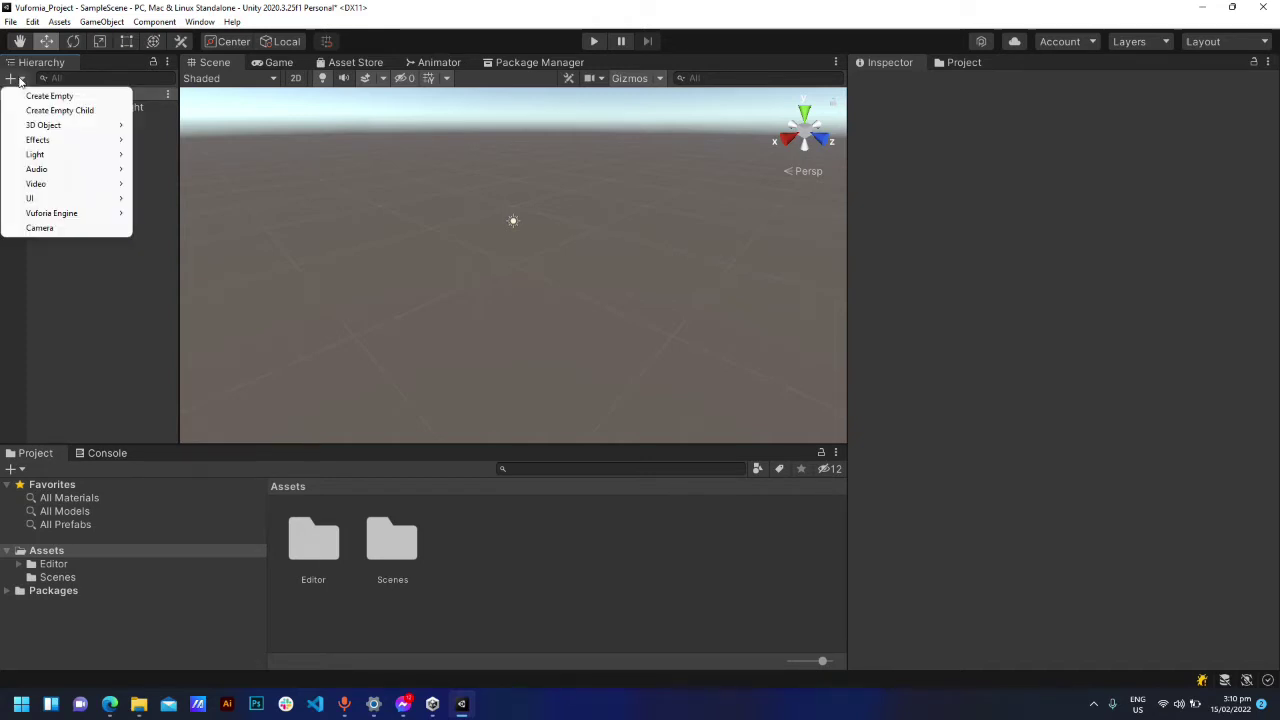
mouse_move(88, 214)
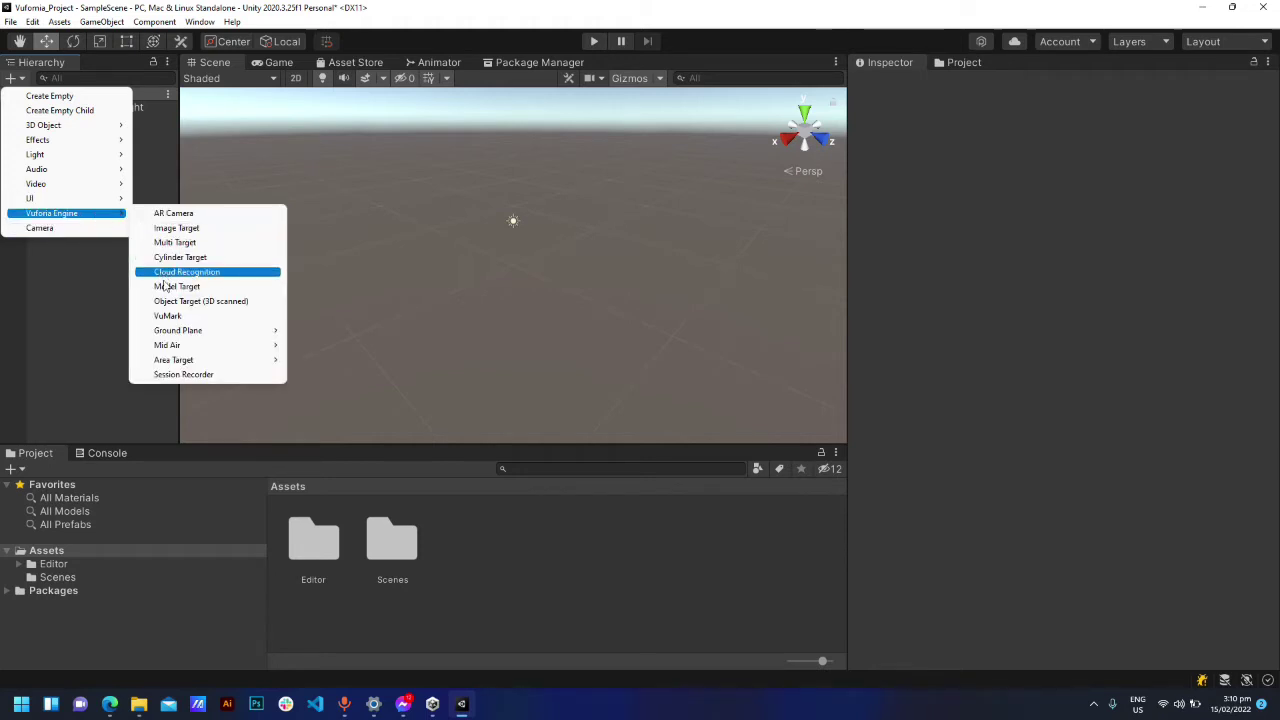
left_click(174, 213)
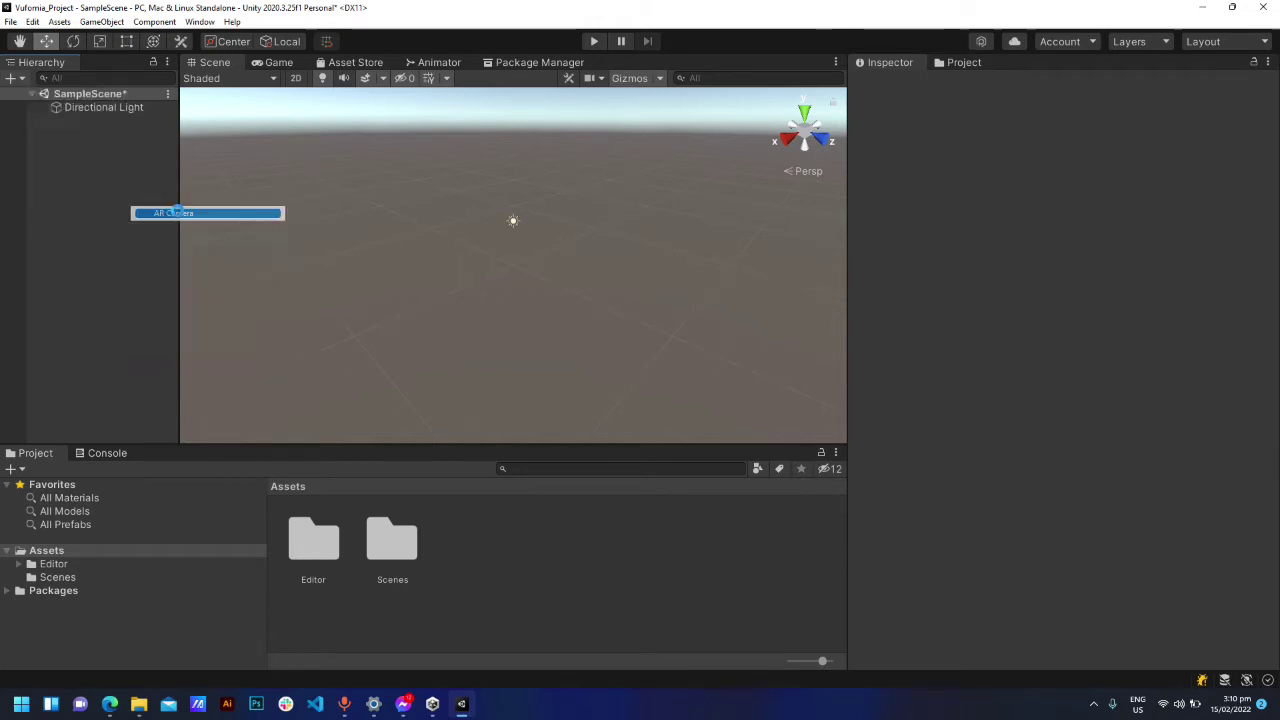
left_click_drag(850, 148, 995, 148)
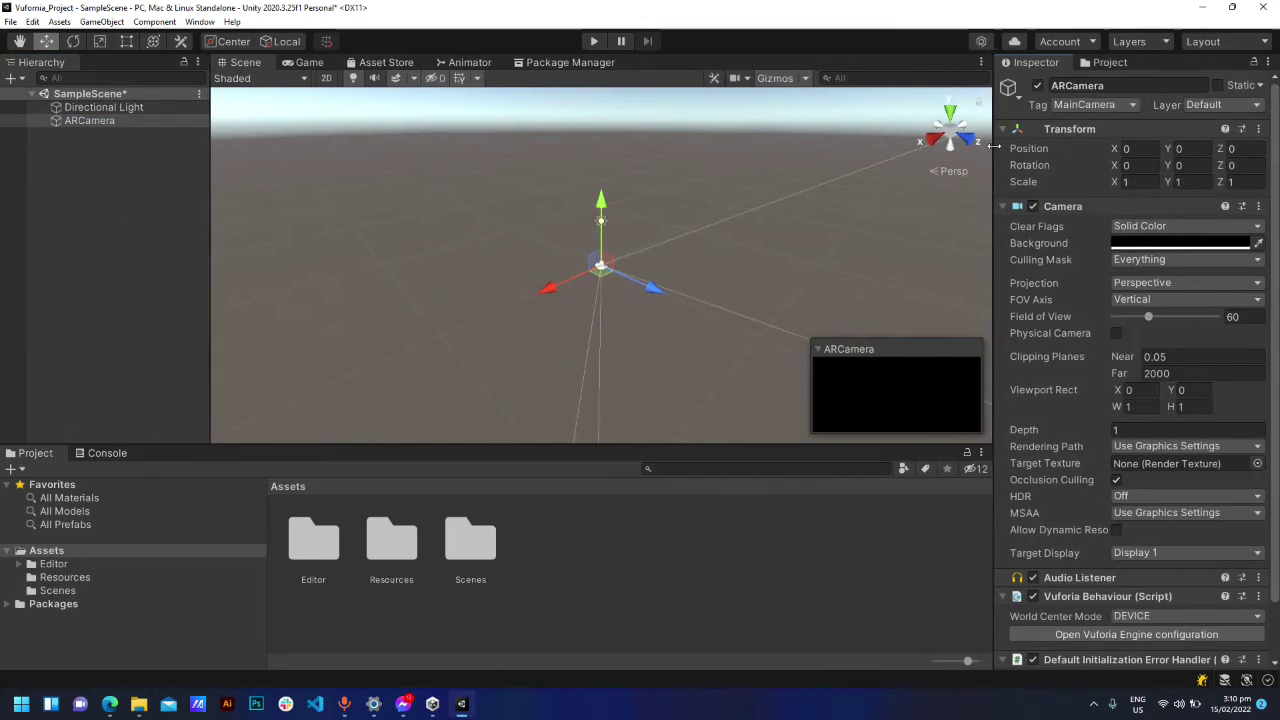
Step: Copy the license key from the Vuforia license page into VuforiaConfiguration and add it
left_click(1140, 634)
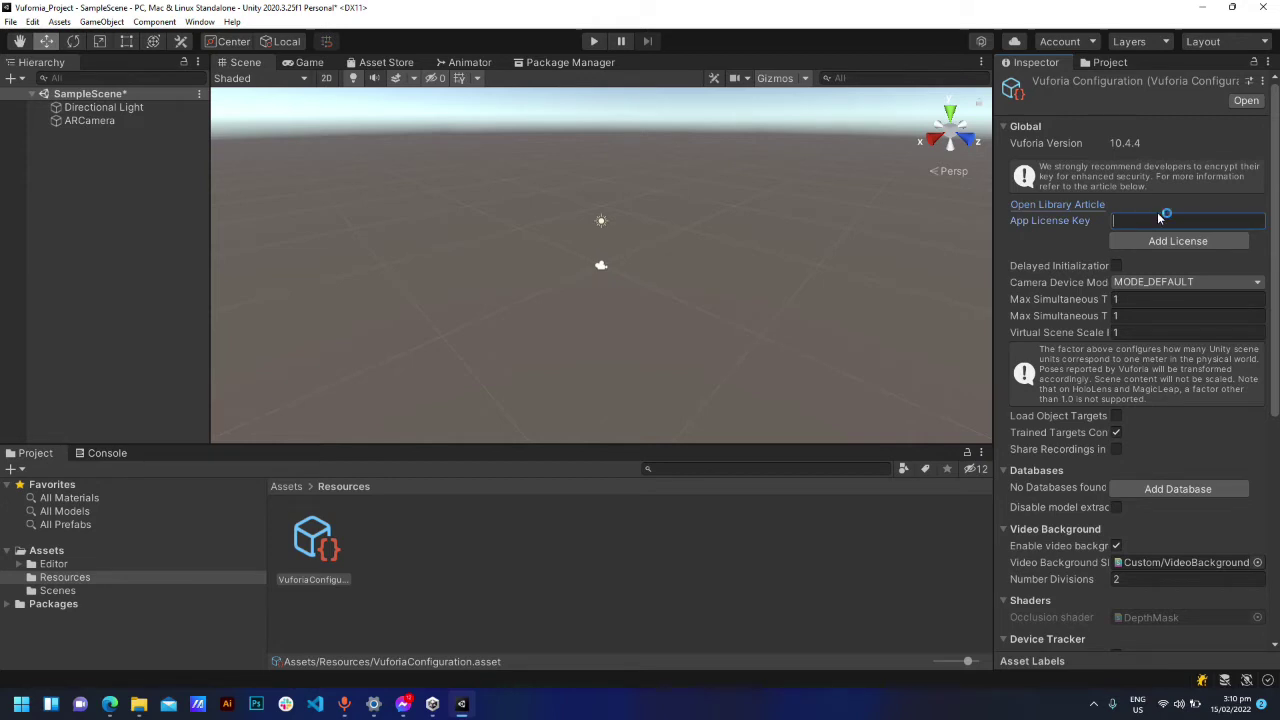
left_click(1173, 241)
key("alt+Tab")
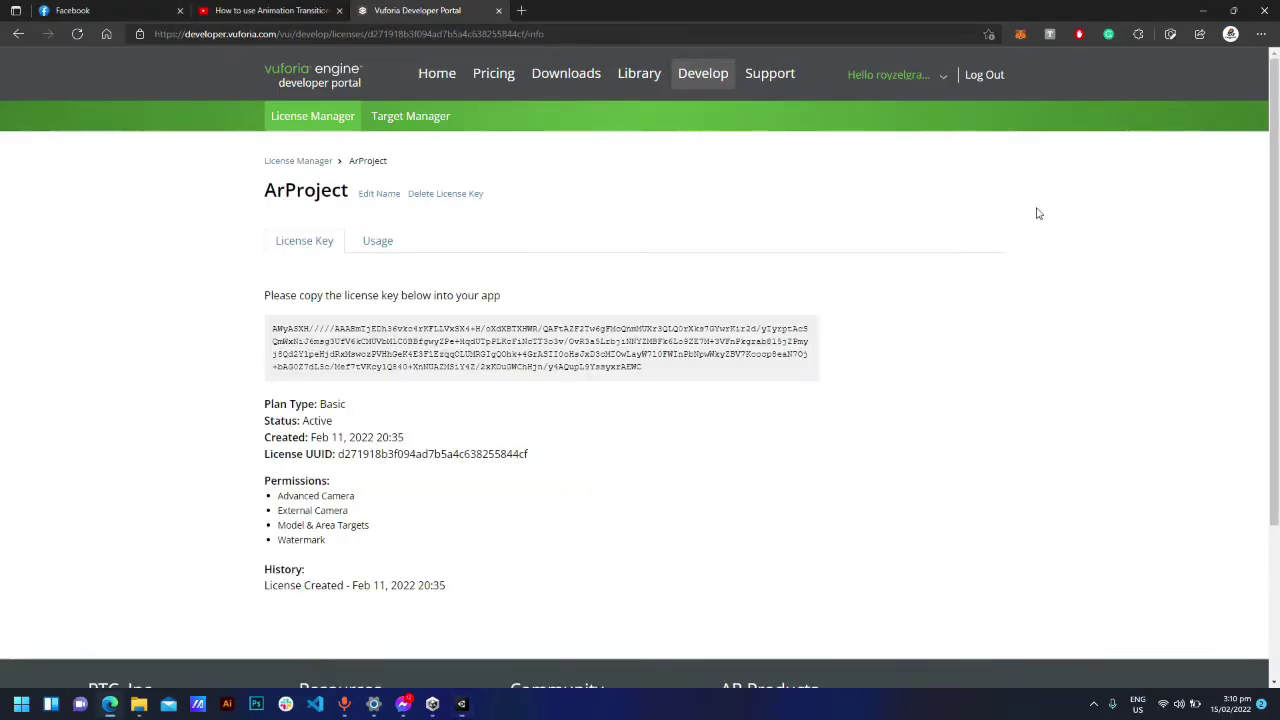
left_click(800, 348)
key("alt+Tab")
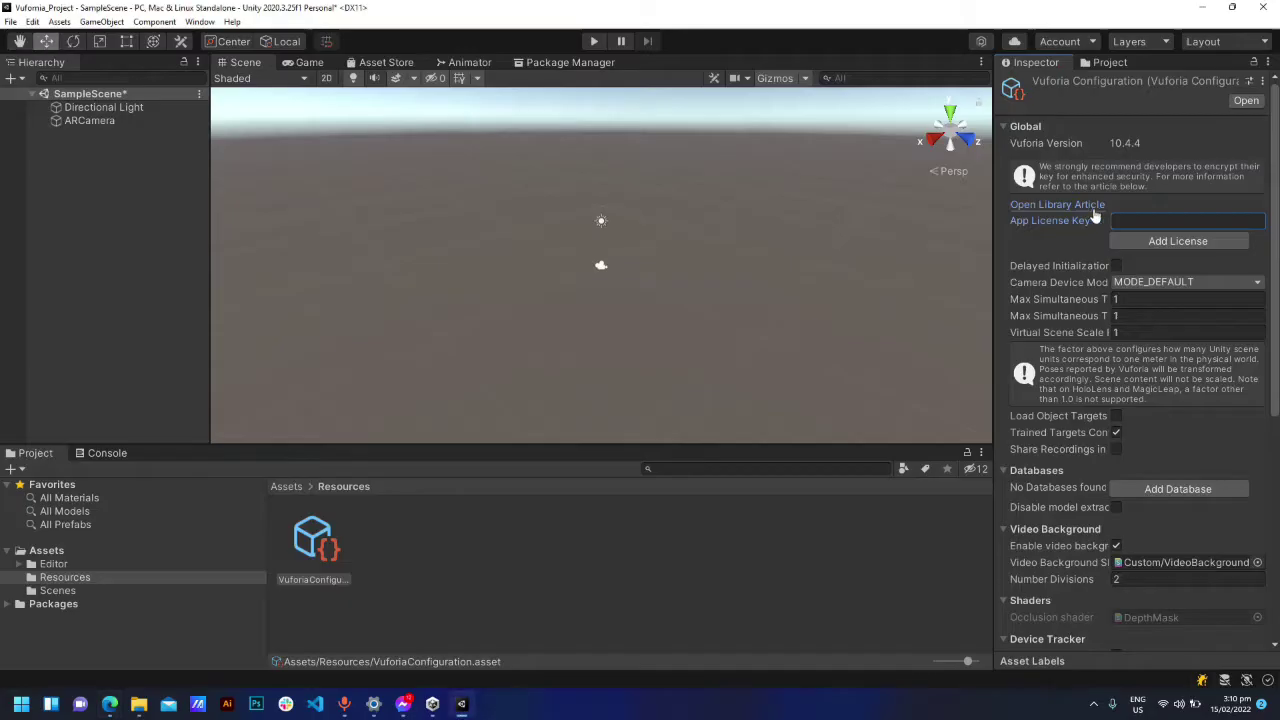
key("ctrl+v")
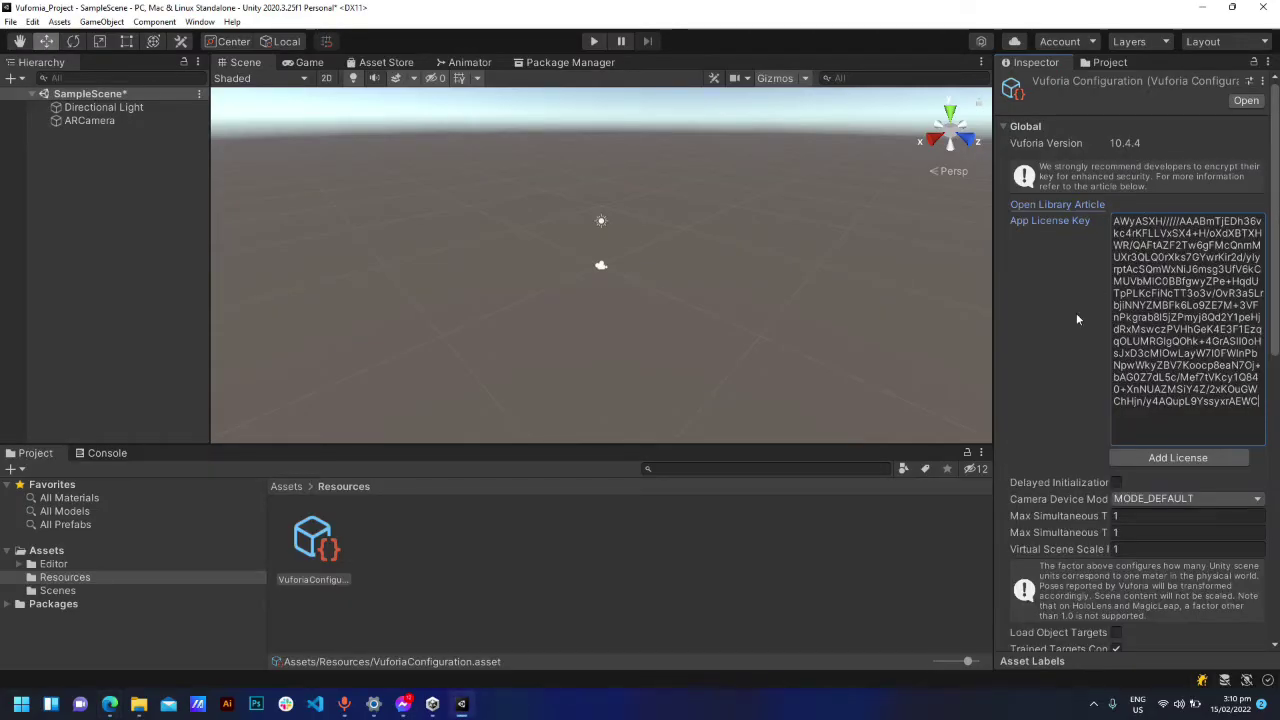
left_click(1178, 457)
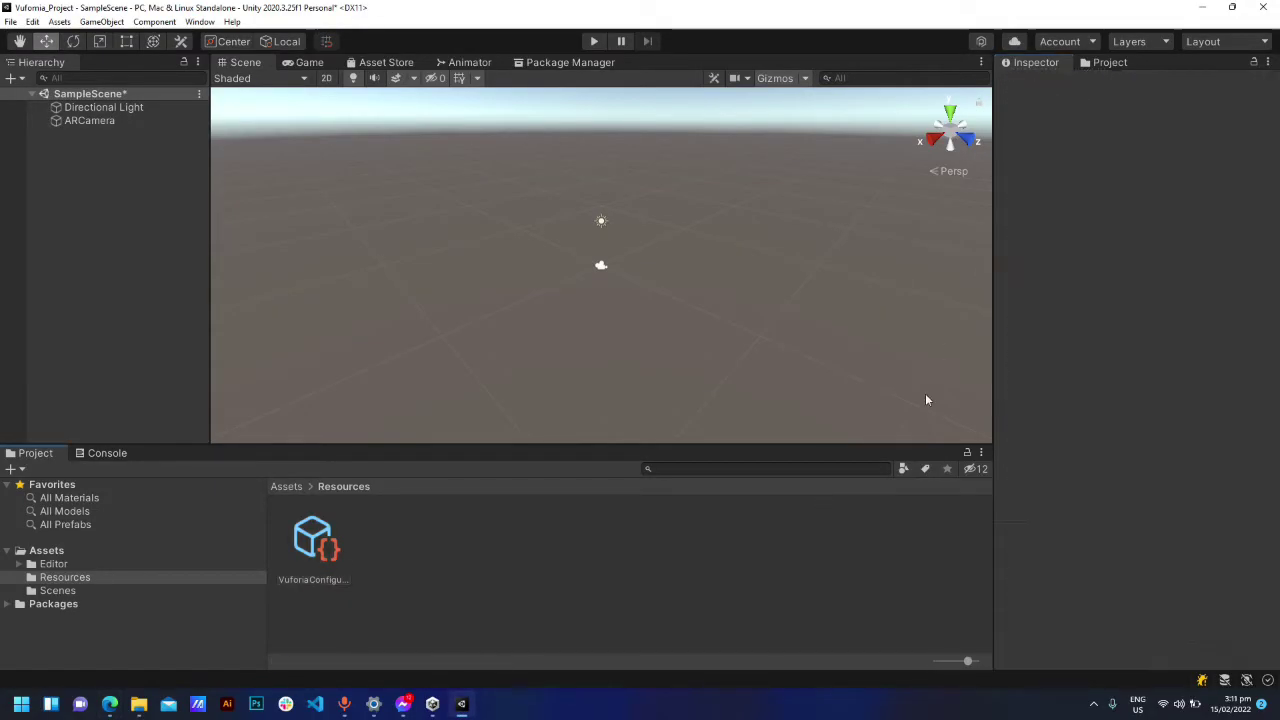
scroll(630, 243, "up", 3)
left_click(18, 80)
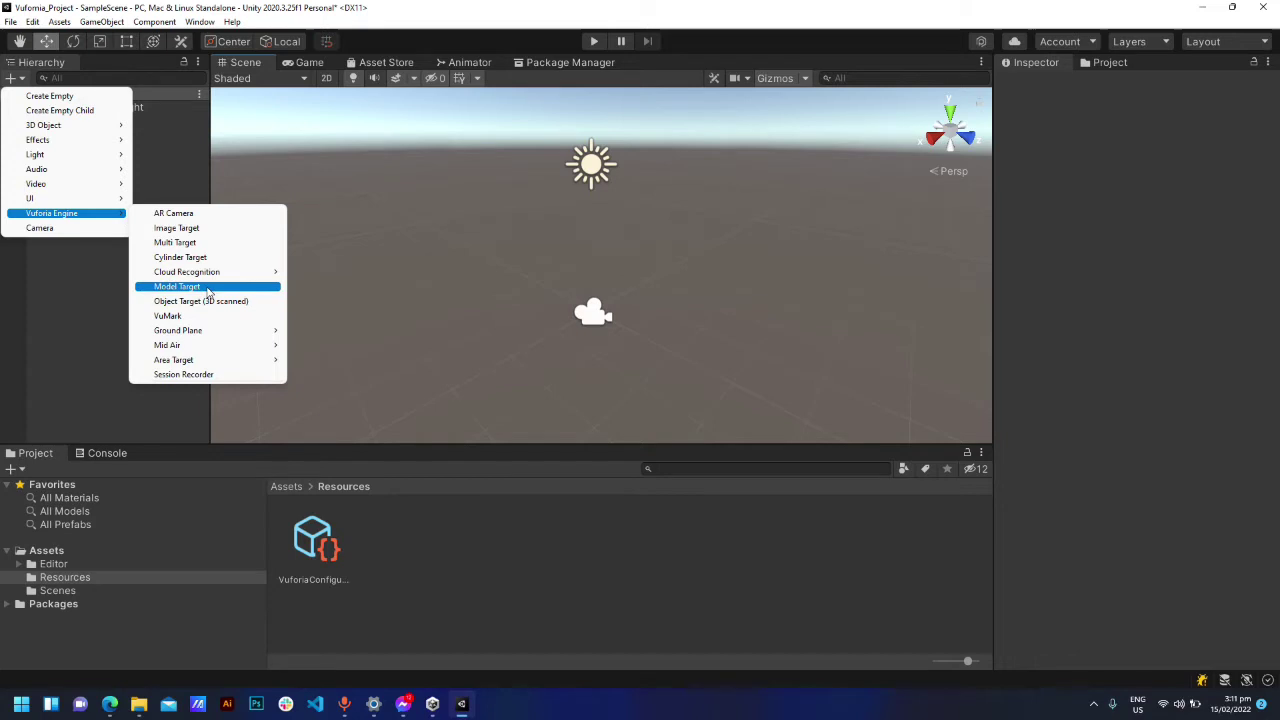
Step: Add a Vuforia Ground Plane Plane Finder and frame it in the scene view
mouse_move(226, 330)
left_click(313, 331)
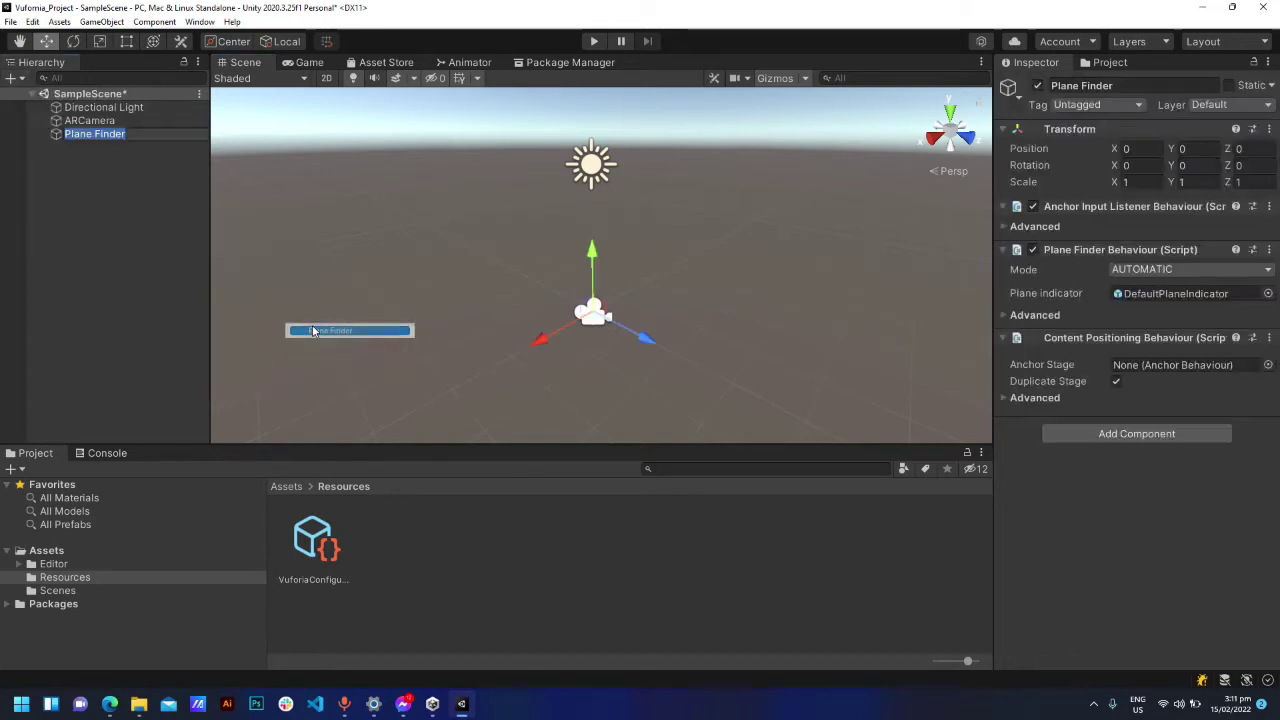
key("f")
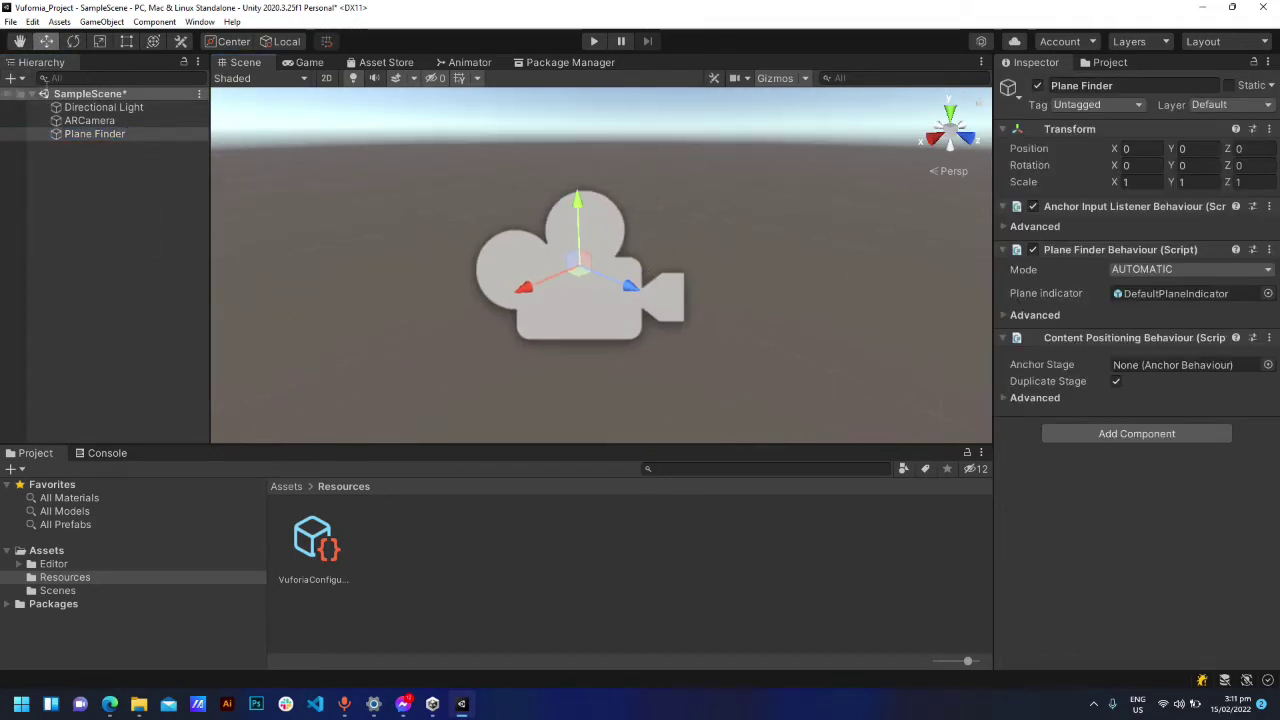
Step: Add a Ground Plane Stage under the Plane Finder and inspect its and the ARCamera's settings
left_click(17, 78)
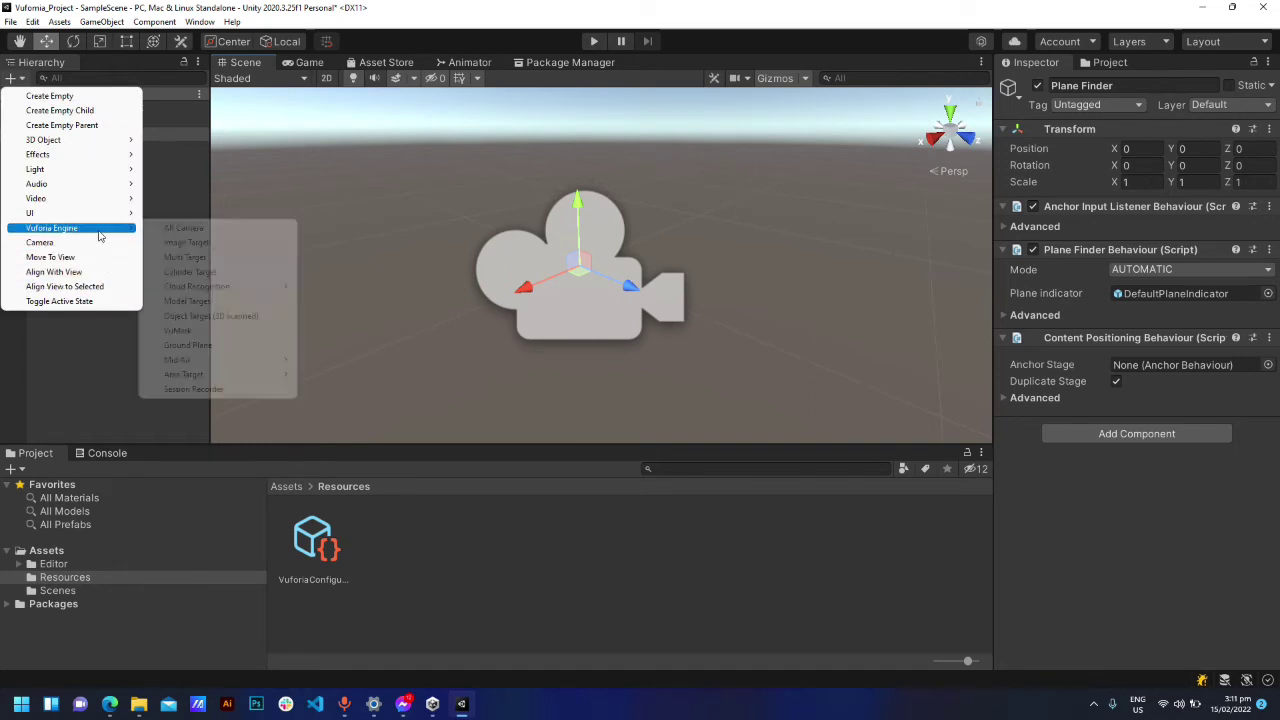
mouse_move(230, 345)
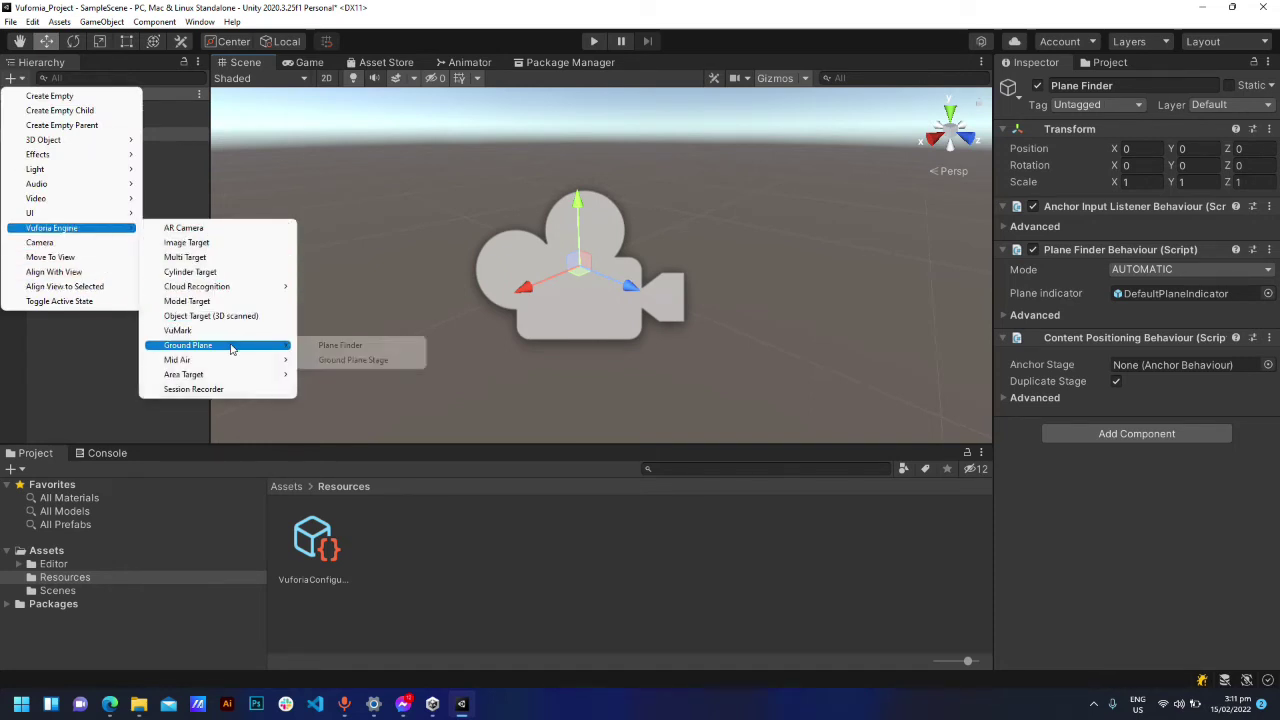
left_click(354, 360)
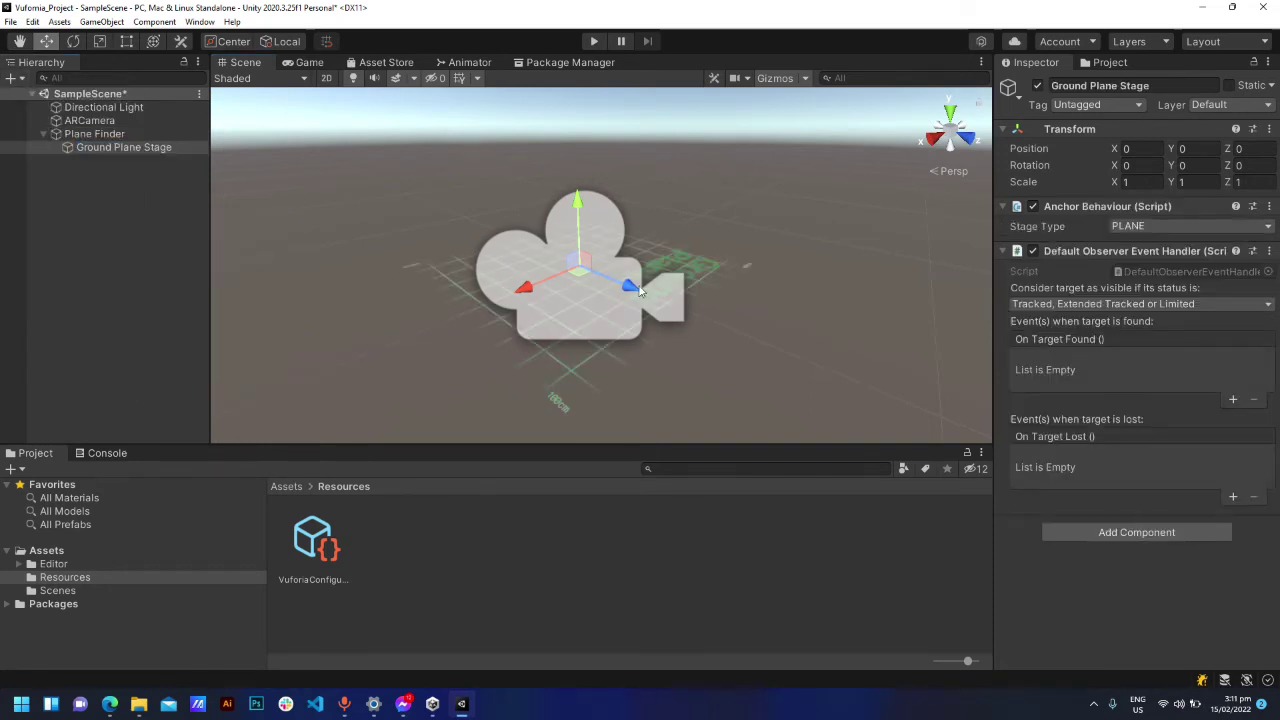
left_click(842, 261)
left_click(590, 265)
left_click(122, 147)
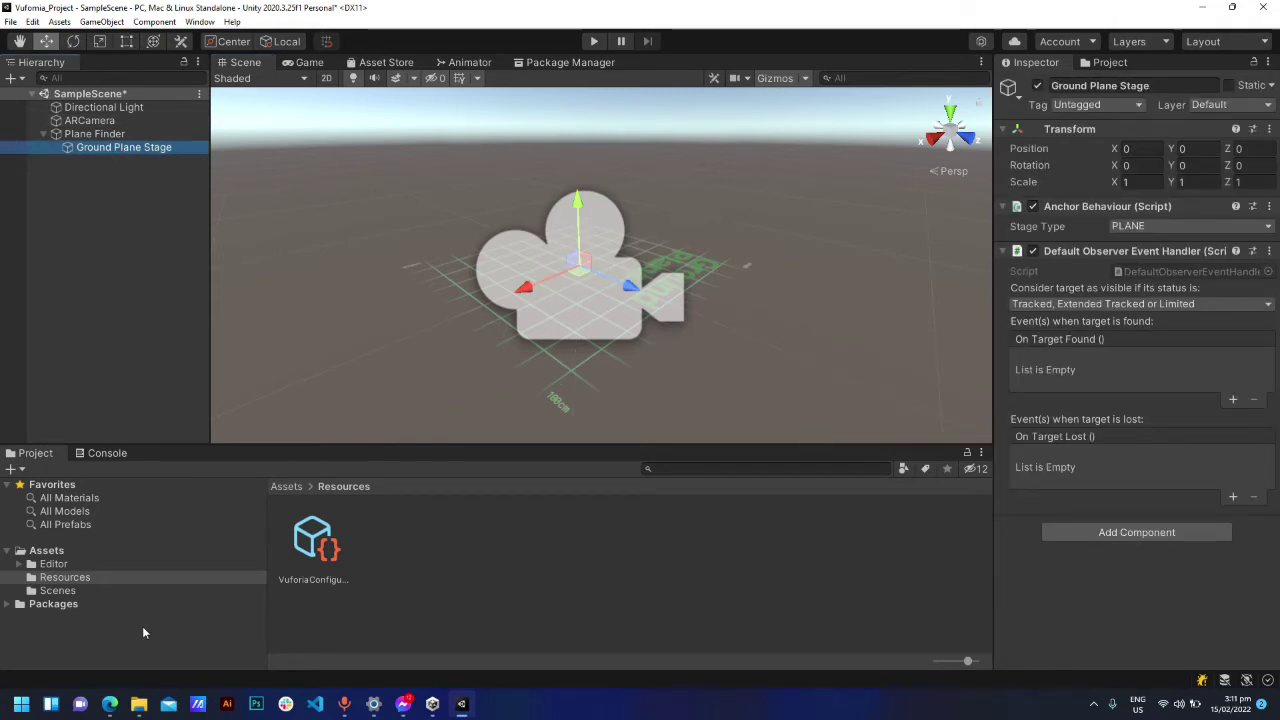
Step: Select the Resources folder and look through the Package Manager, Asset Store and Animator windows
left_click(65, 577)
mouse_move(110, 704)
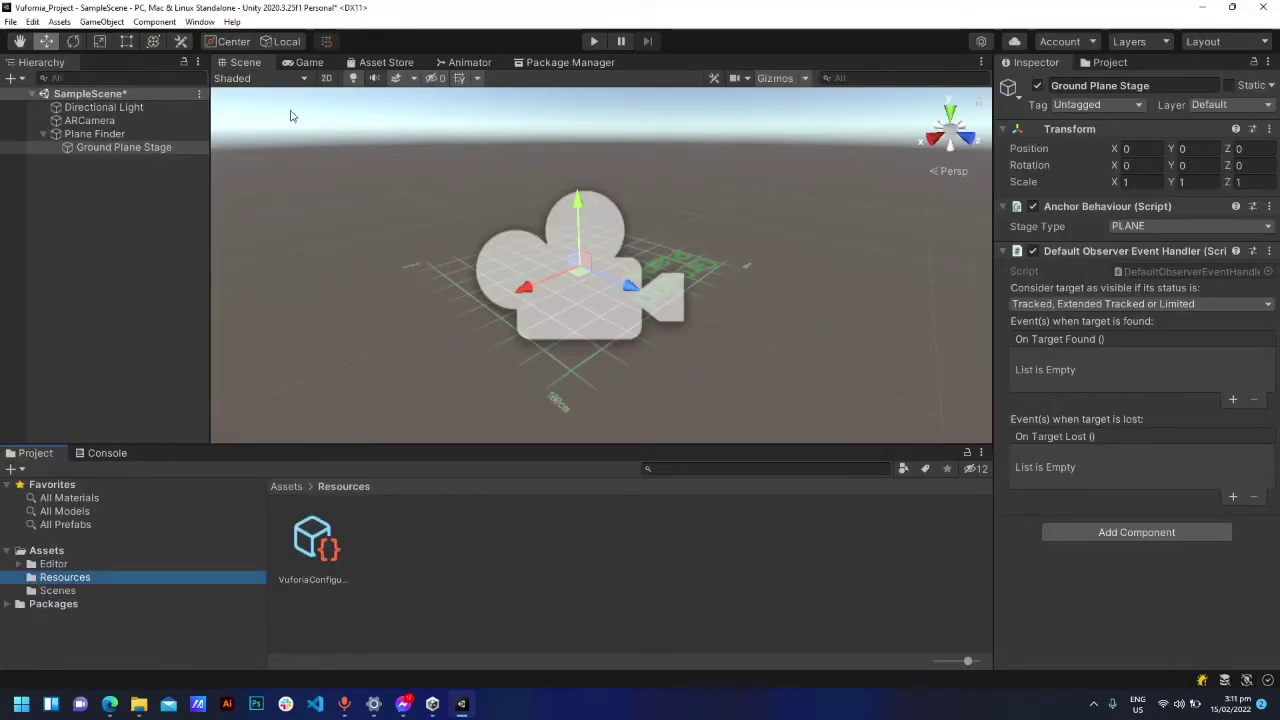
left_click(546, 62)
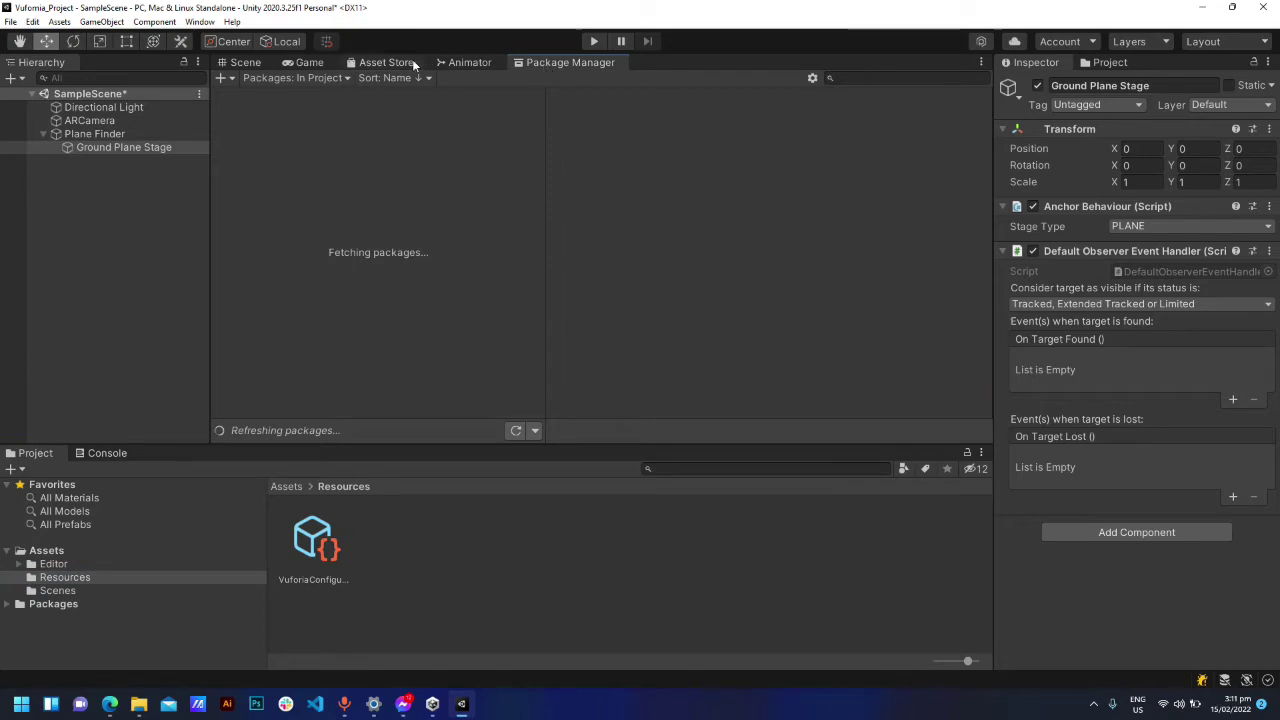
left_click(410, 61)
left_click(567, 63)
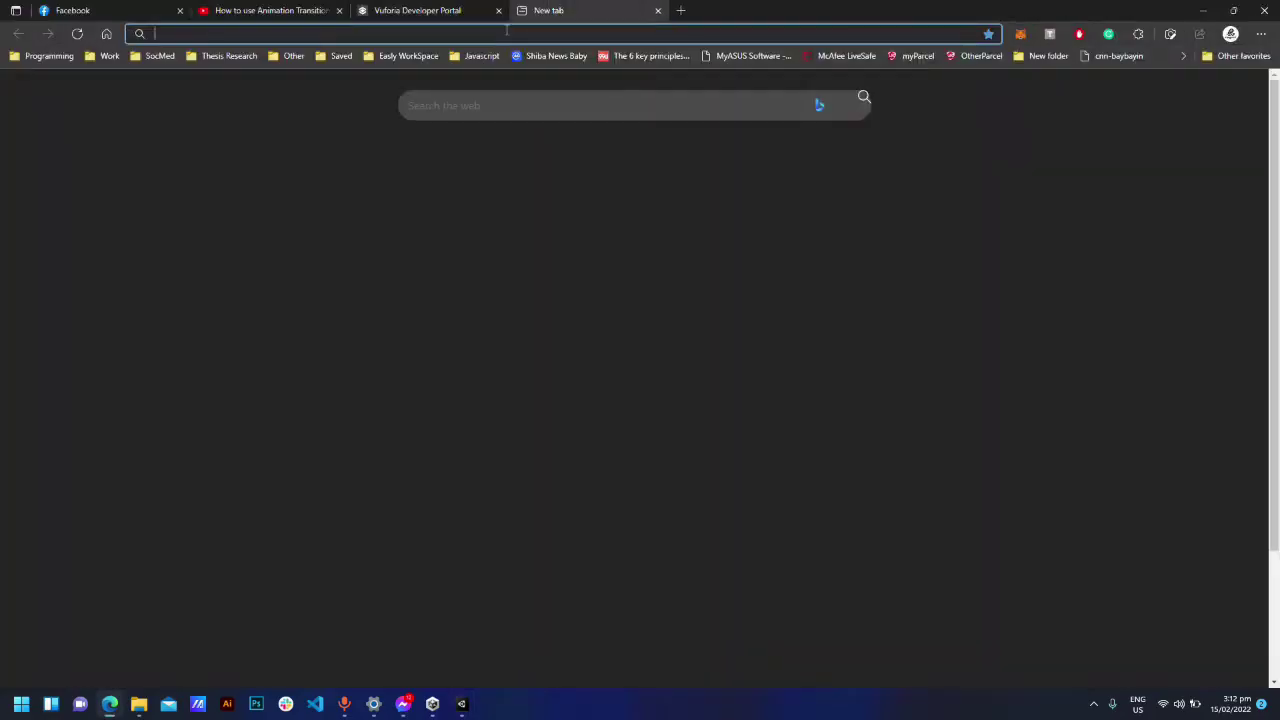
Step: Search 'unity asset store' from the Edge address bar and open the Unity Asset Store result
type("unity")
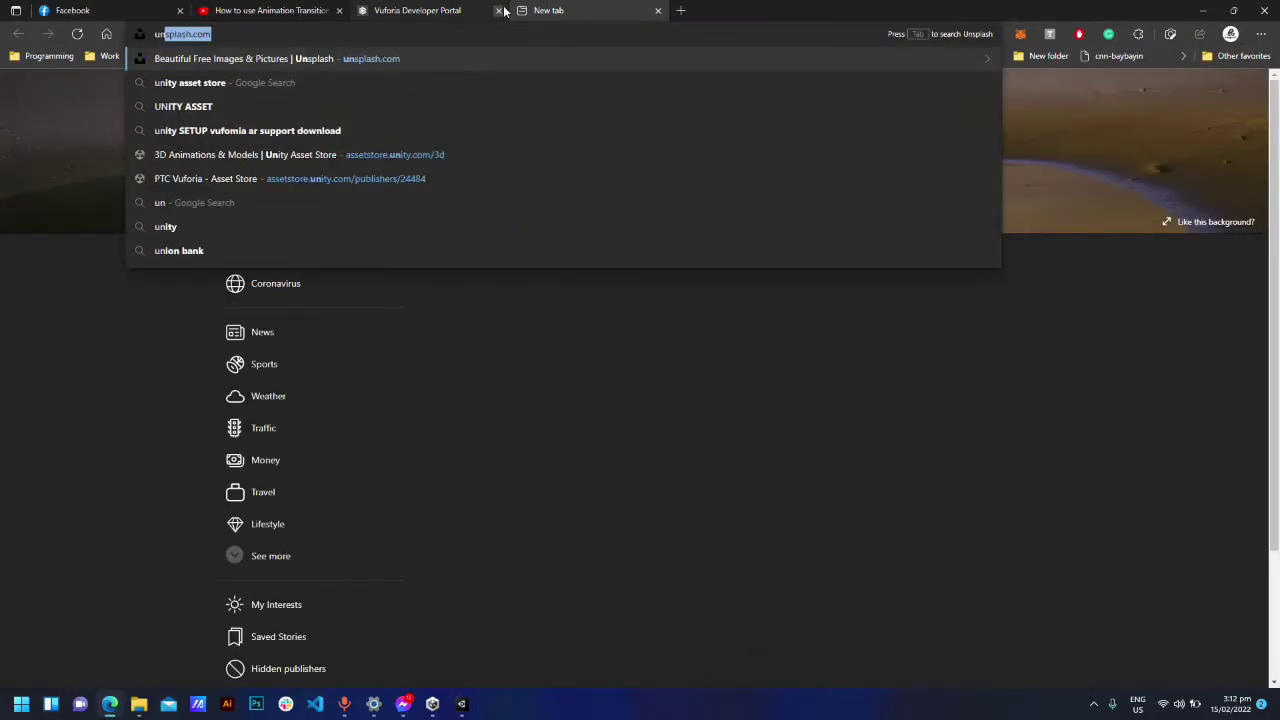
key("Down")
key("Down")
key("Down")
key("Up")
key("Up")
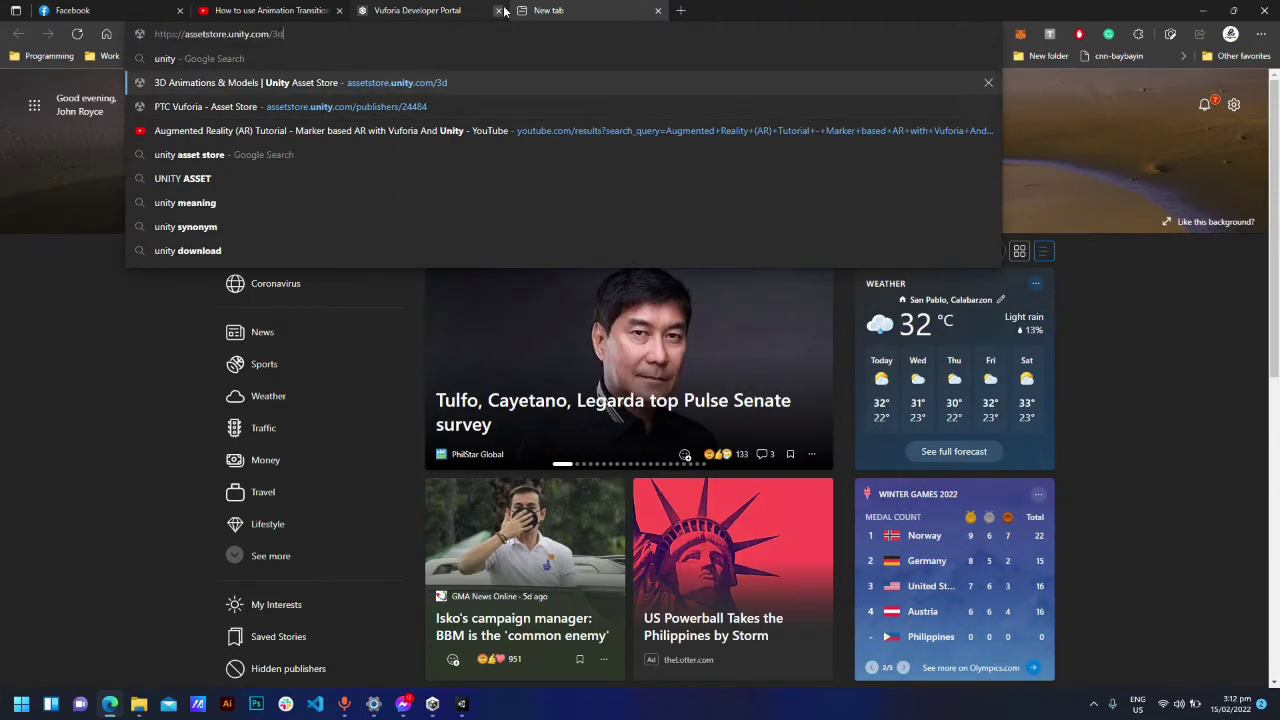
key("Down")
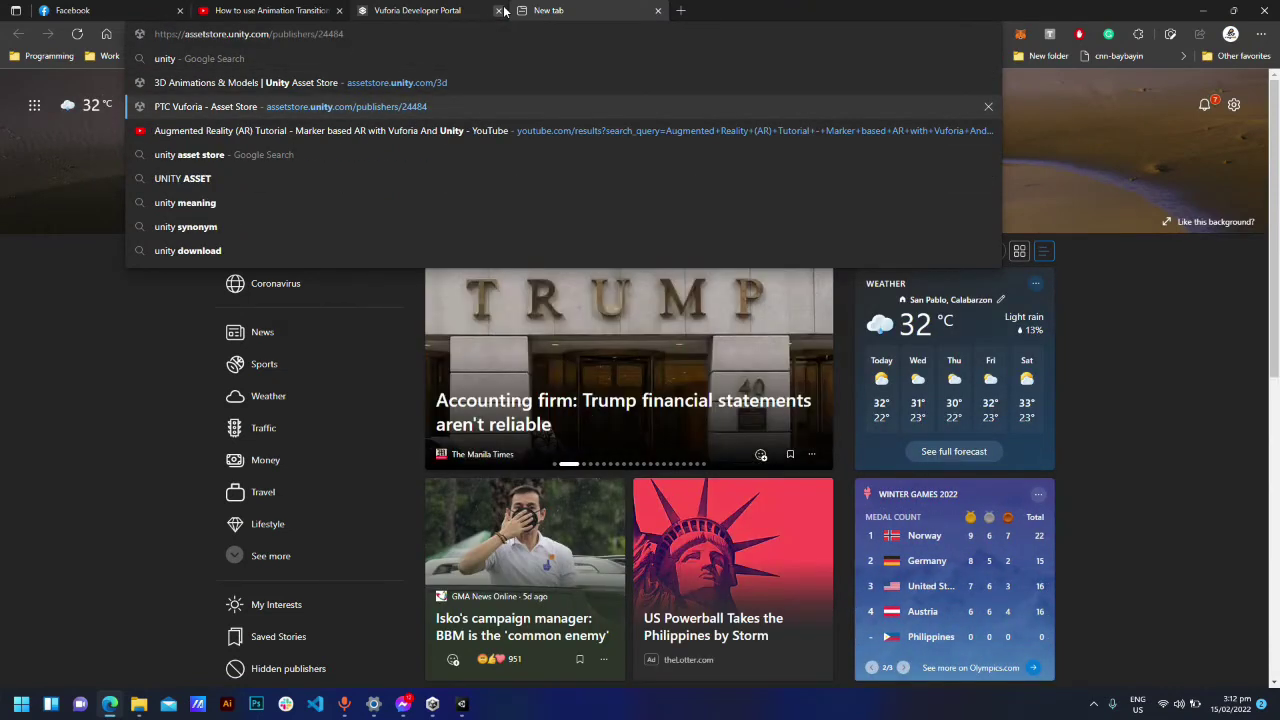
key("Up")
key("Up")
type("as")
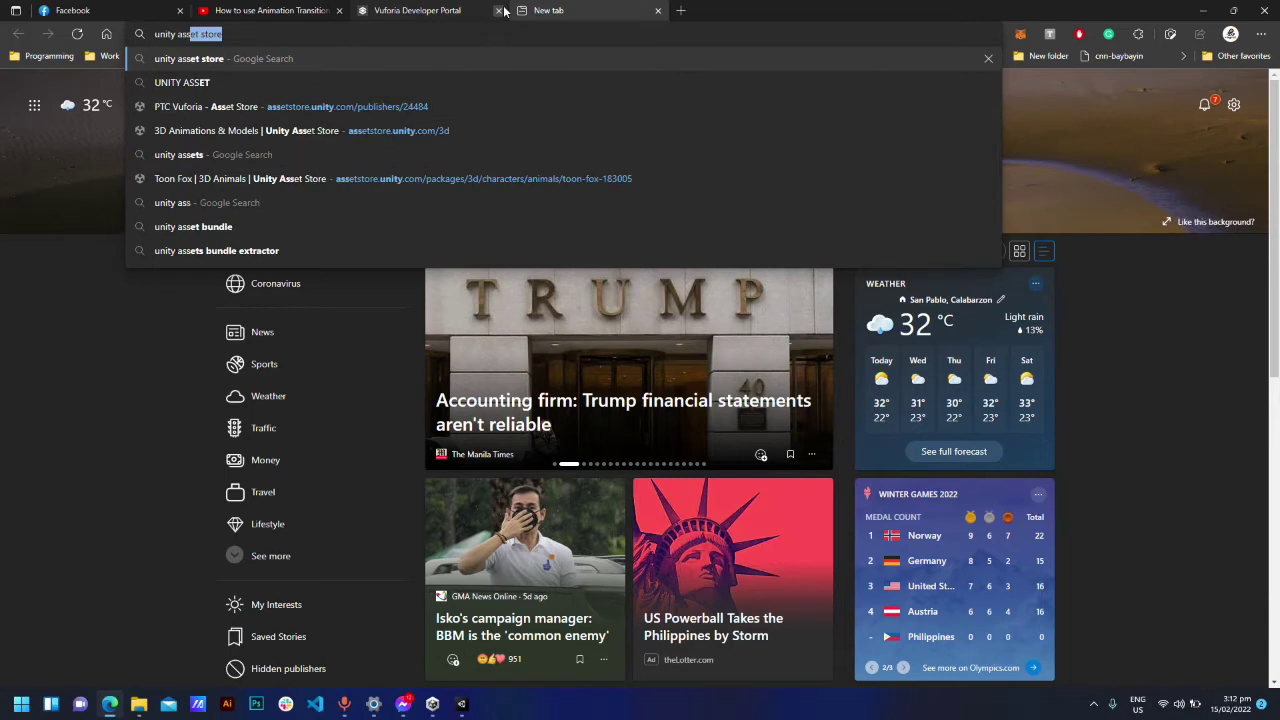
key("Return")
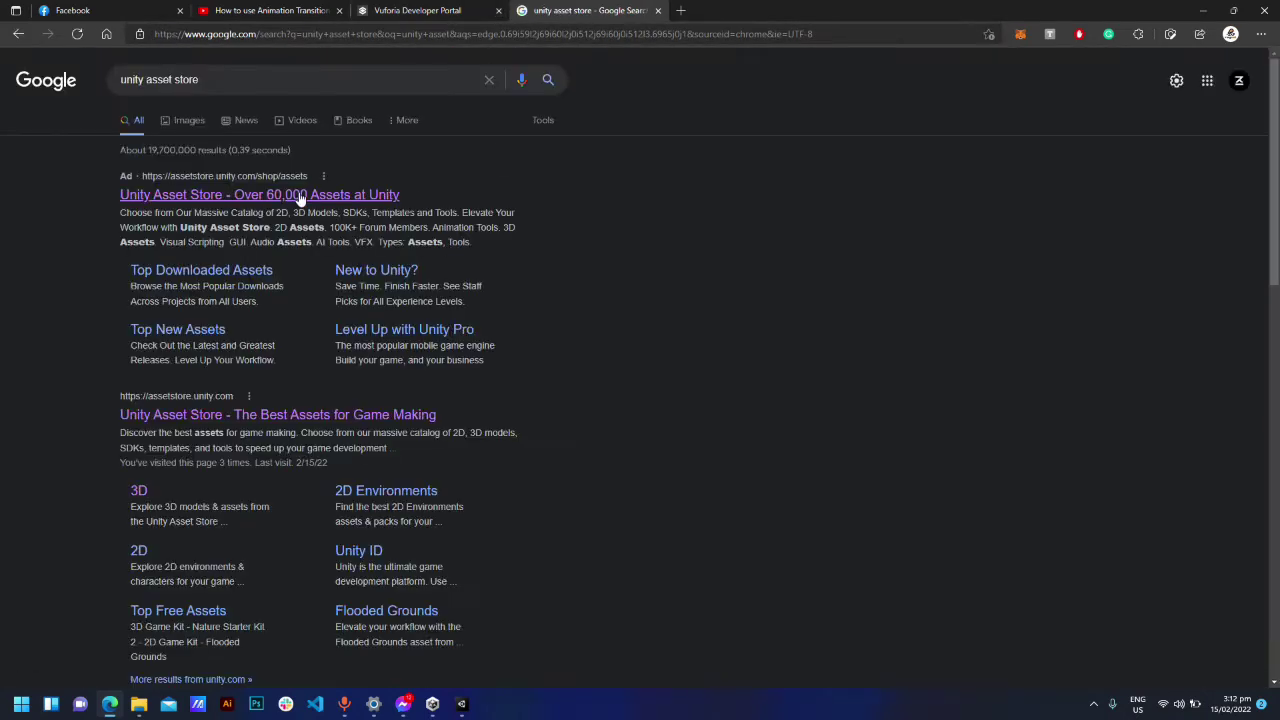
left_click(300, 196)
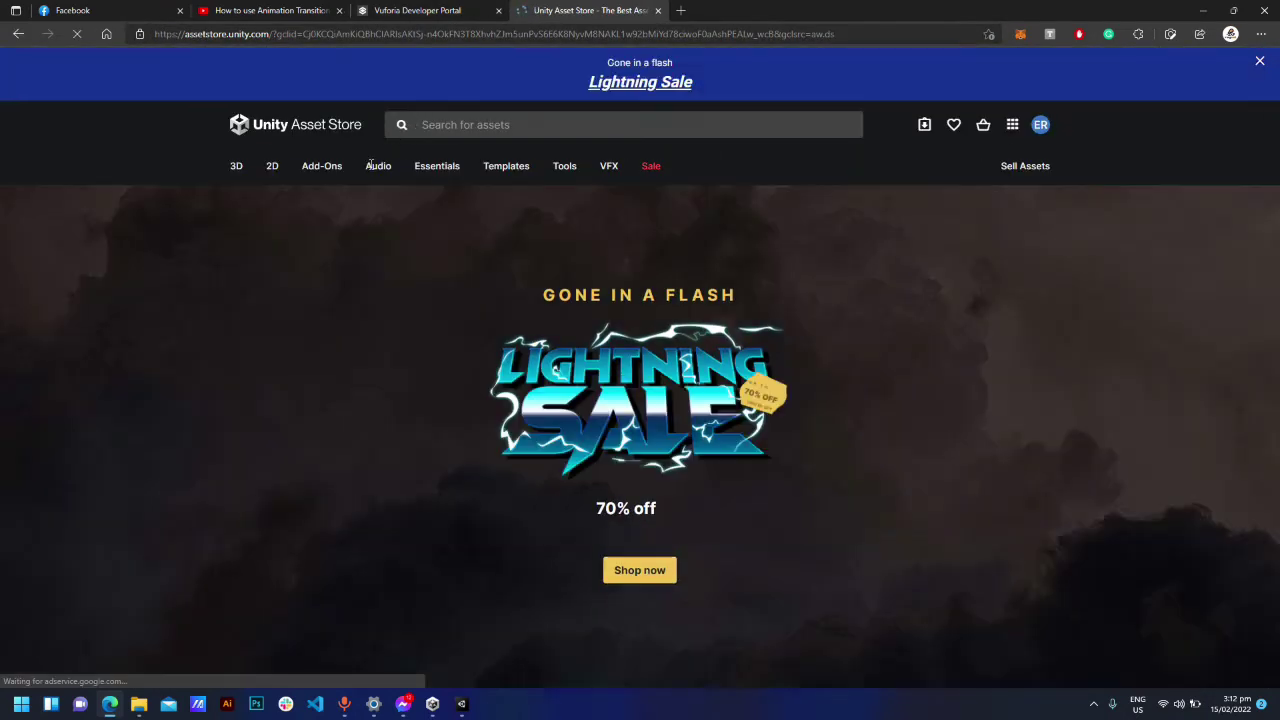
Step: Open the 3D asset category and set the Price filter to Free Assets
left_click(236, 166)
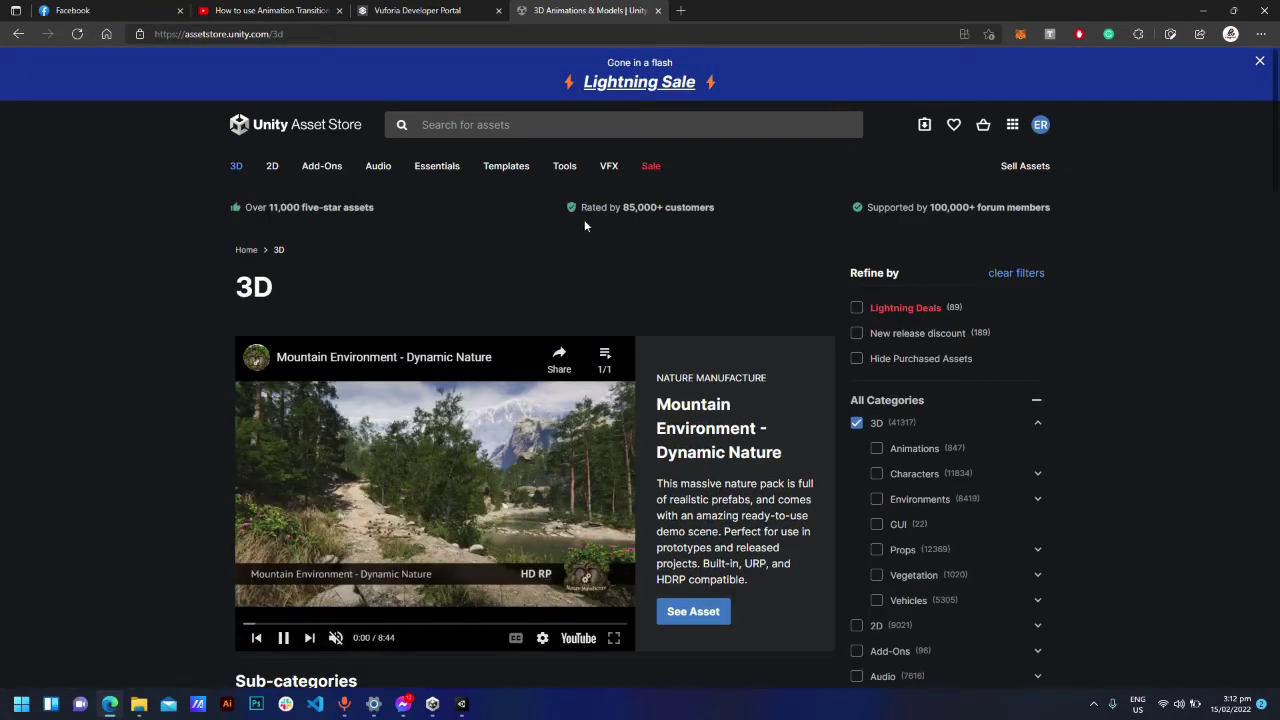
scroll(585, 226, "down", 5)
scroll(540, 343, "up", 5)
mouse_move(240, 168)
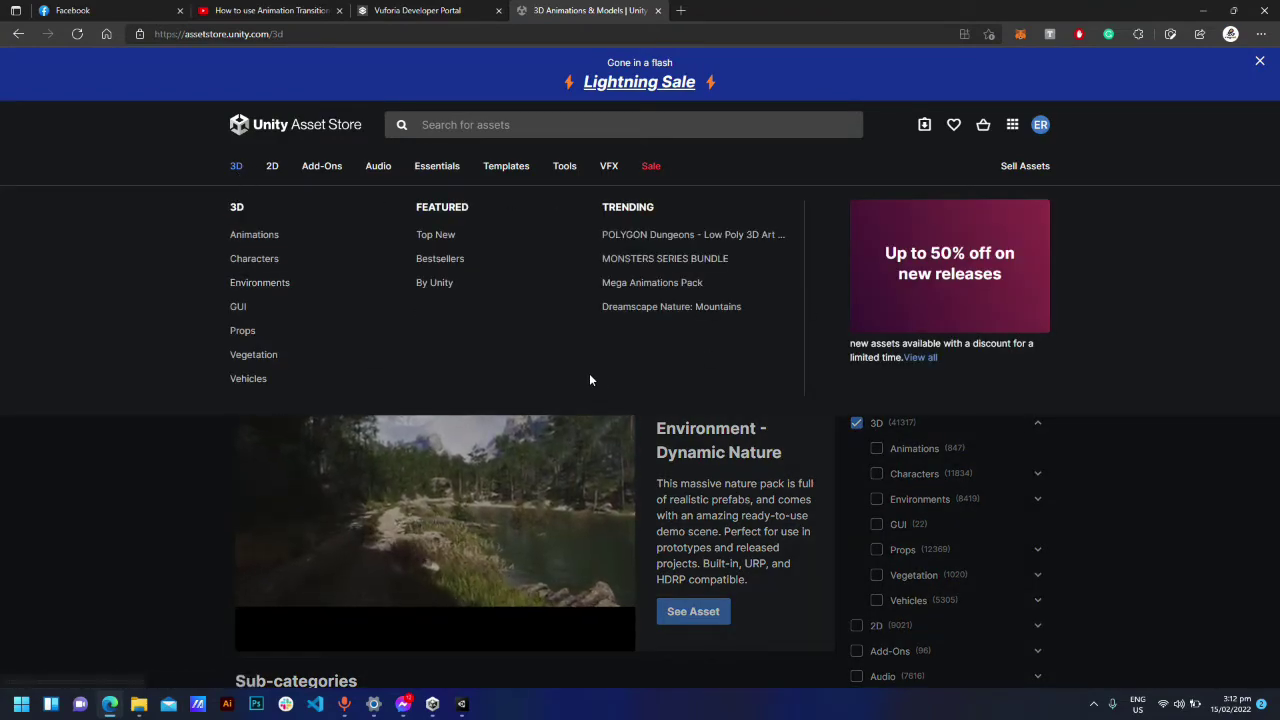
scroll(415, 436, "down", 8)
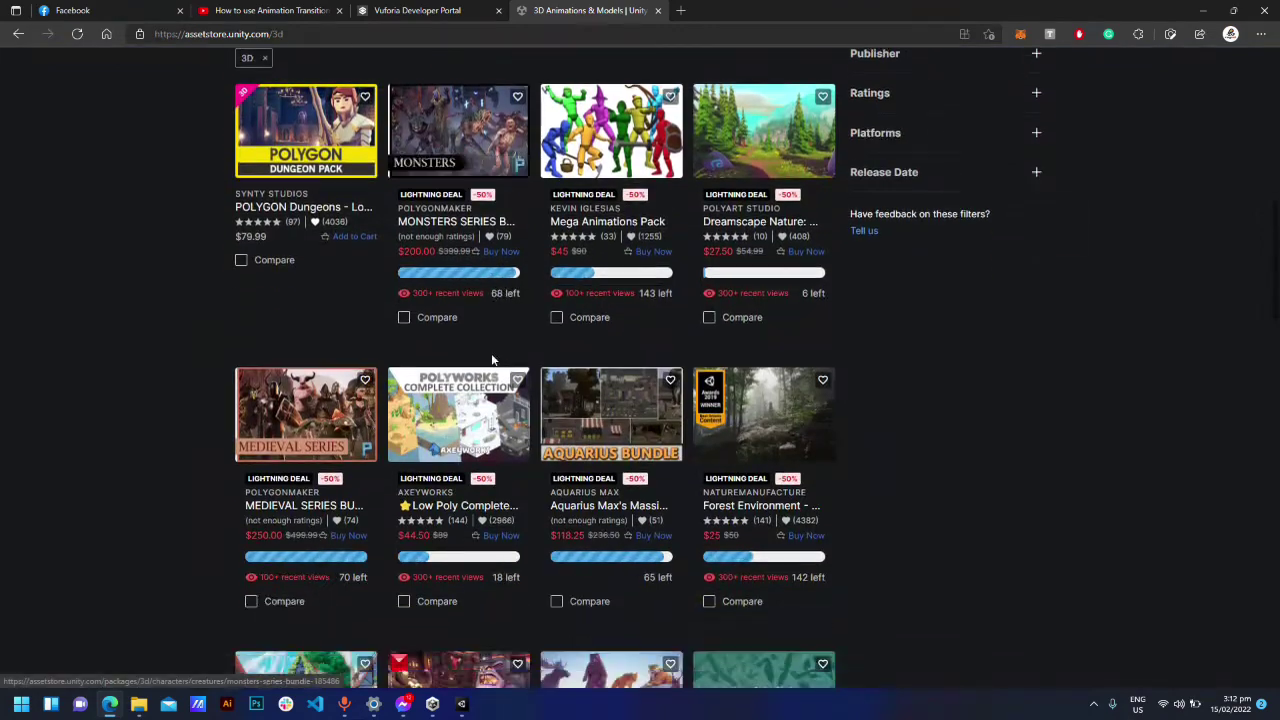
scroll(478, 300, "up", 3)
left_click(299, 256)
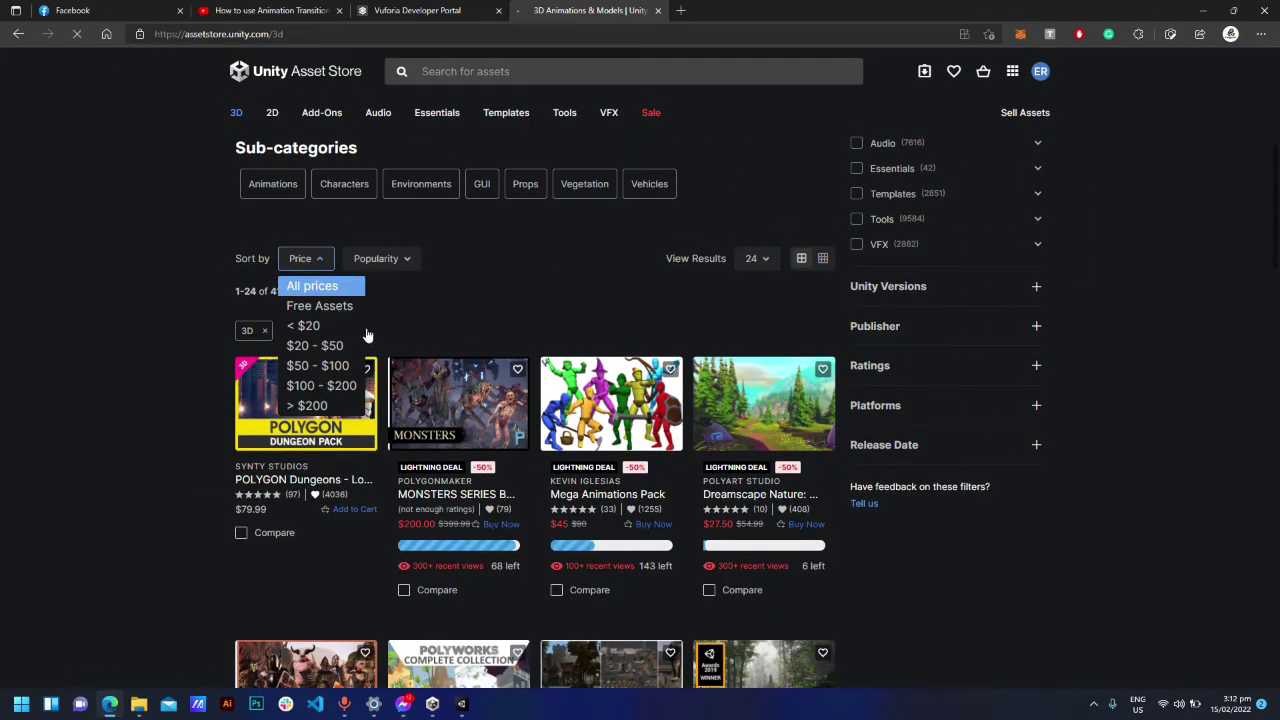
left_click(318, 305)
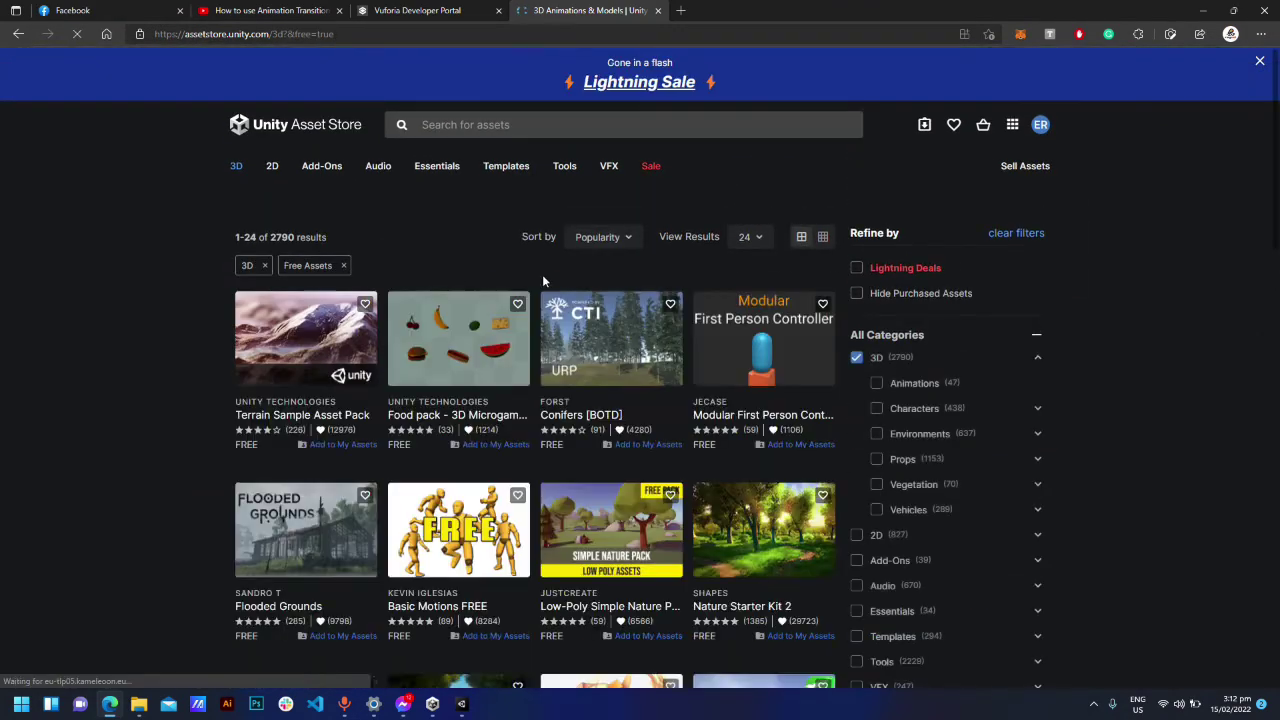
Step: Replace the 3D filter with Characters and open the Toon Fox product page
scroll(941, 273, "down", 1)
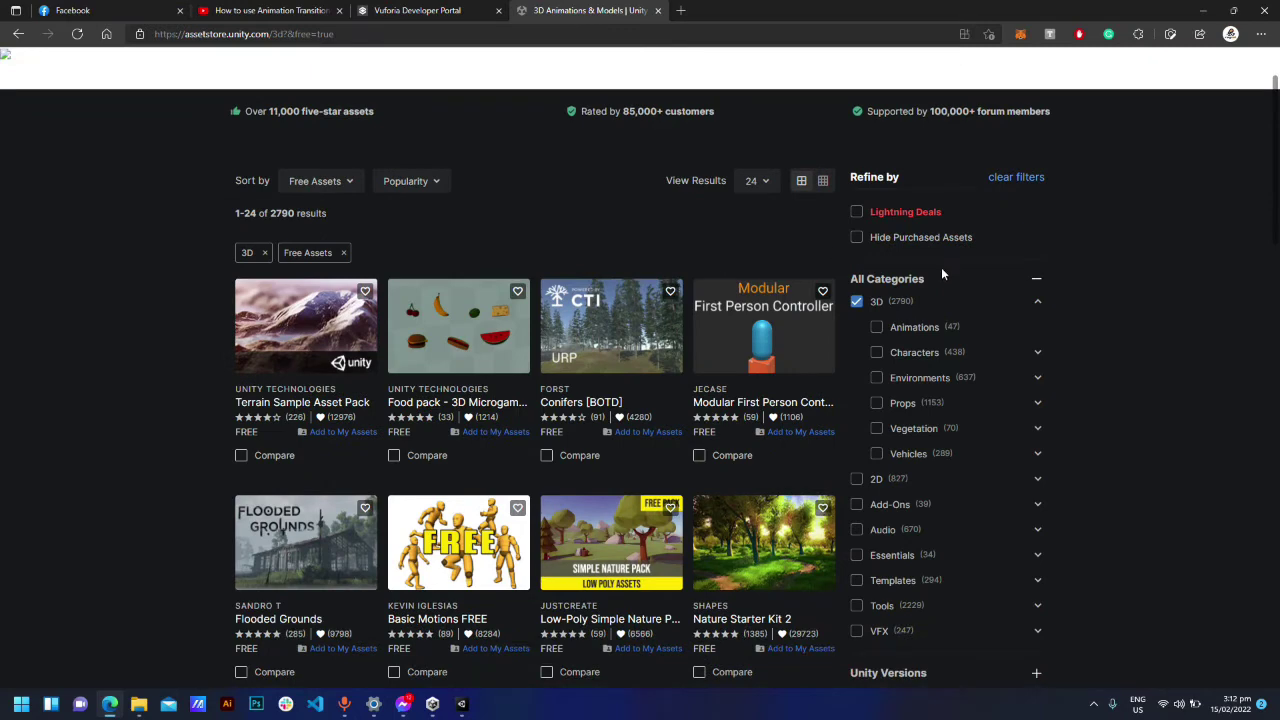
left_click(856, 303)
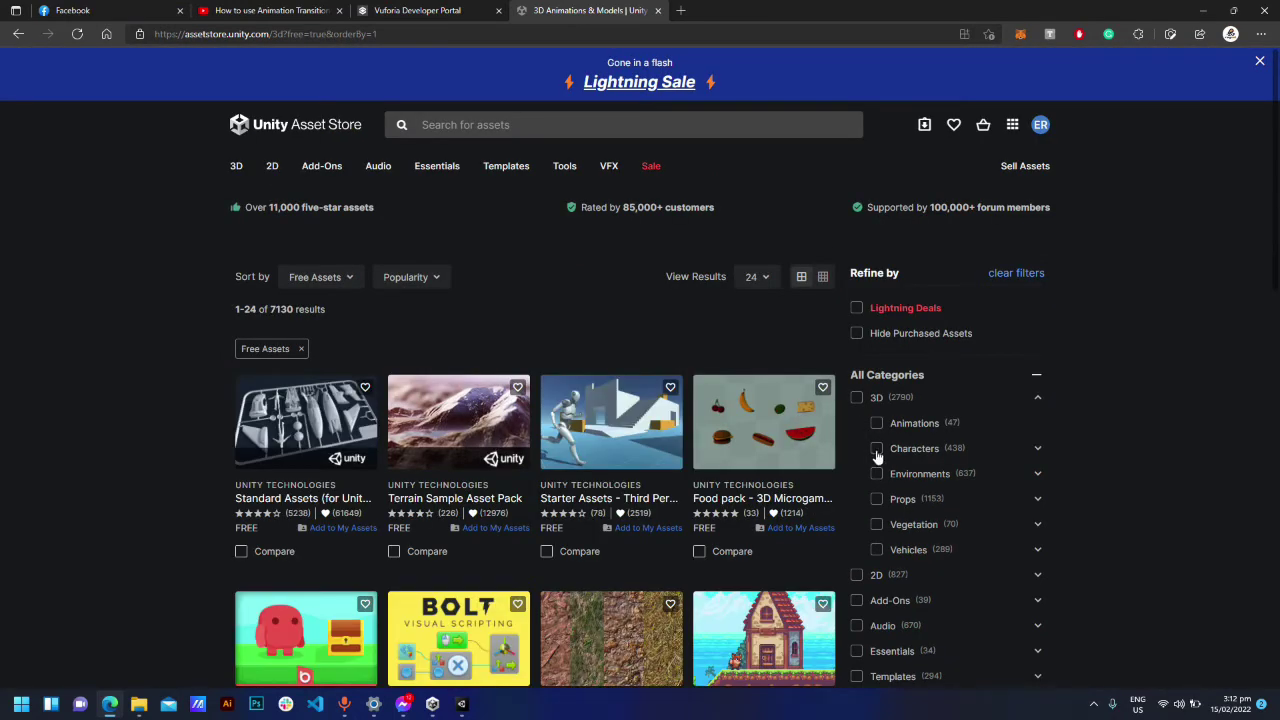
left_click(876, 449)
scroll(690, 391, "down", 2)
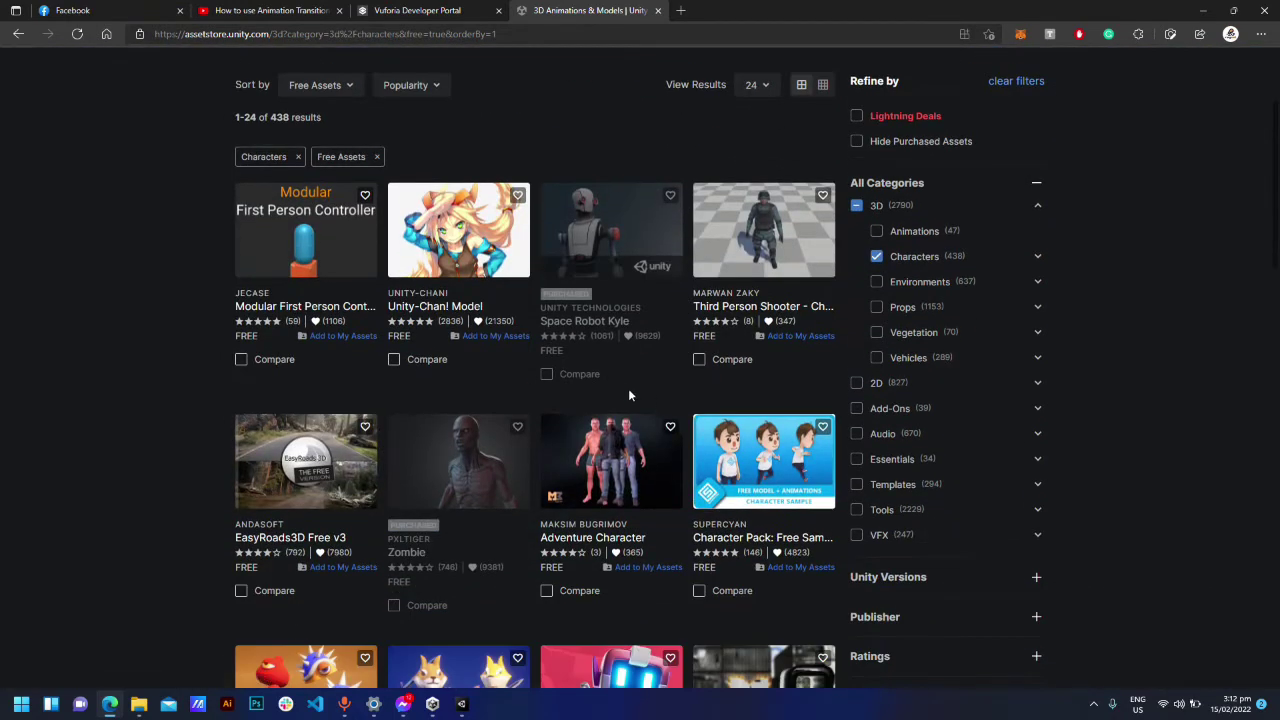
scroll(628, 395, "down", 8)
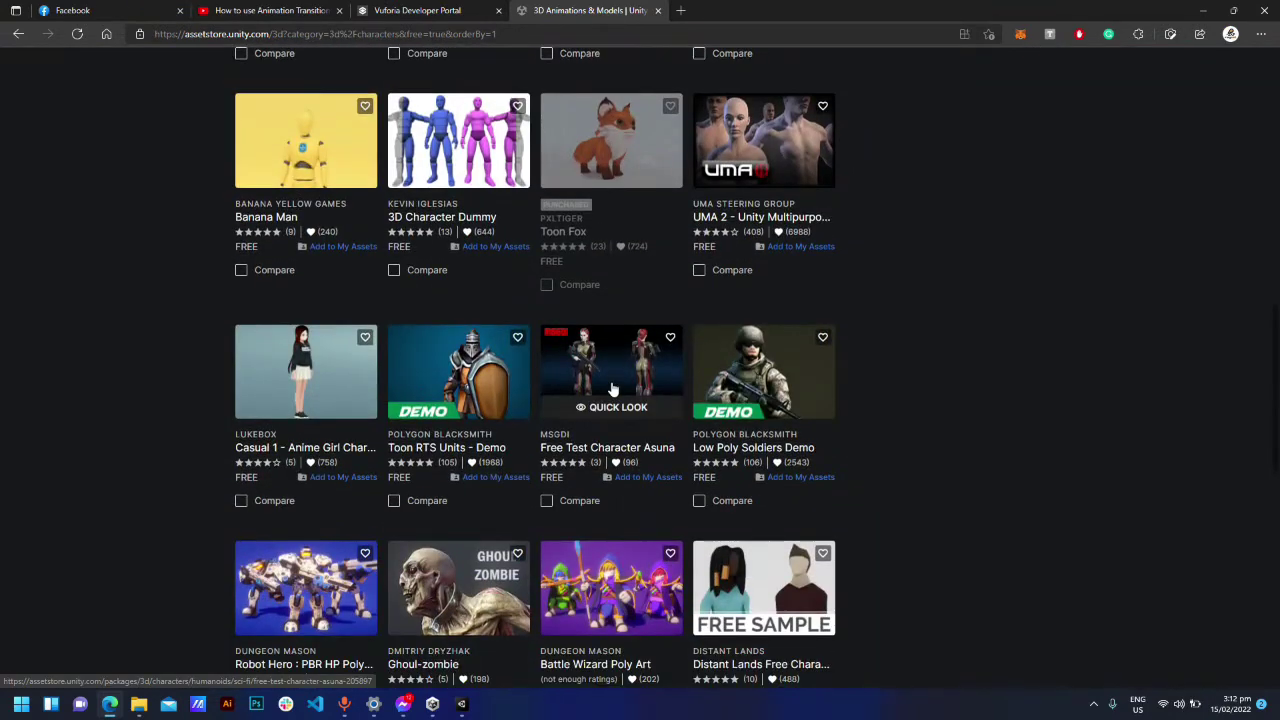
left_click(617, 155)
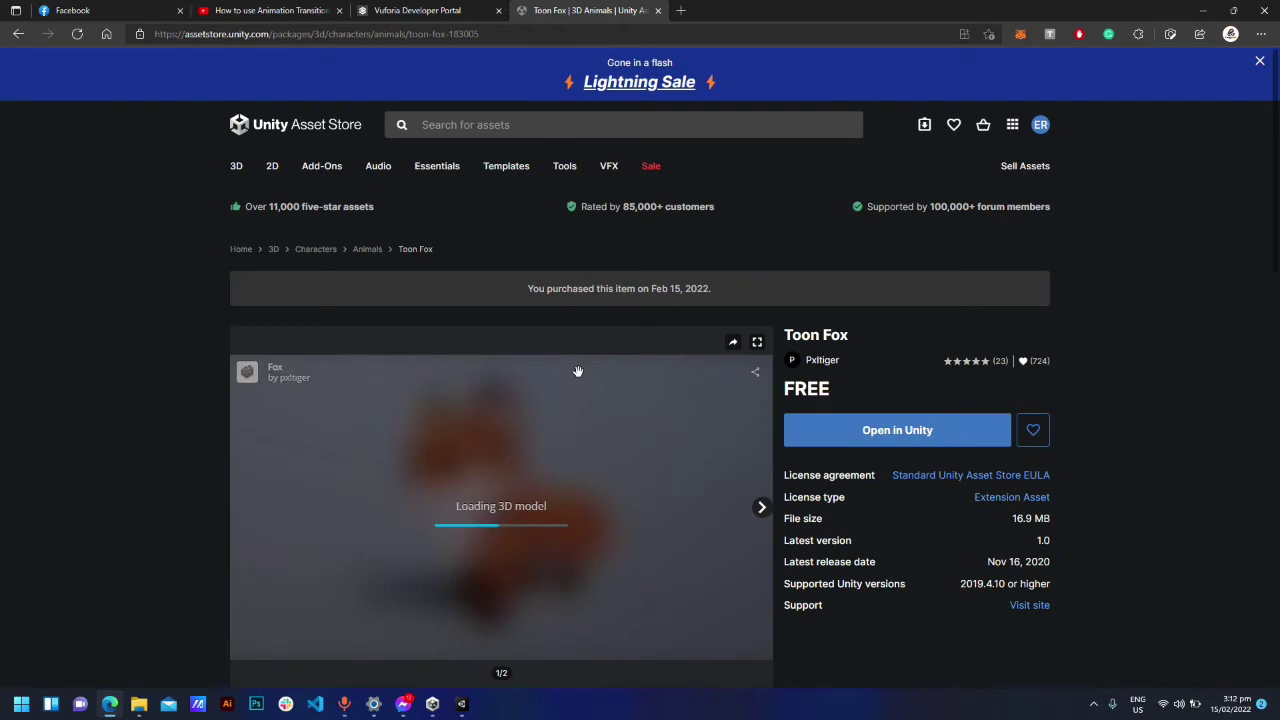
Step: Save Toon Fox to the Favorites list, then send it to Unity and allow the browser prompt
scroll(1136, 308, "down", 2)
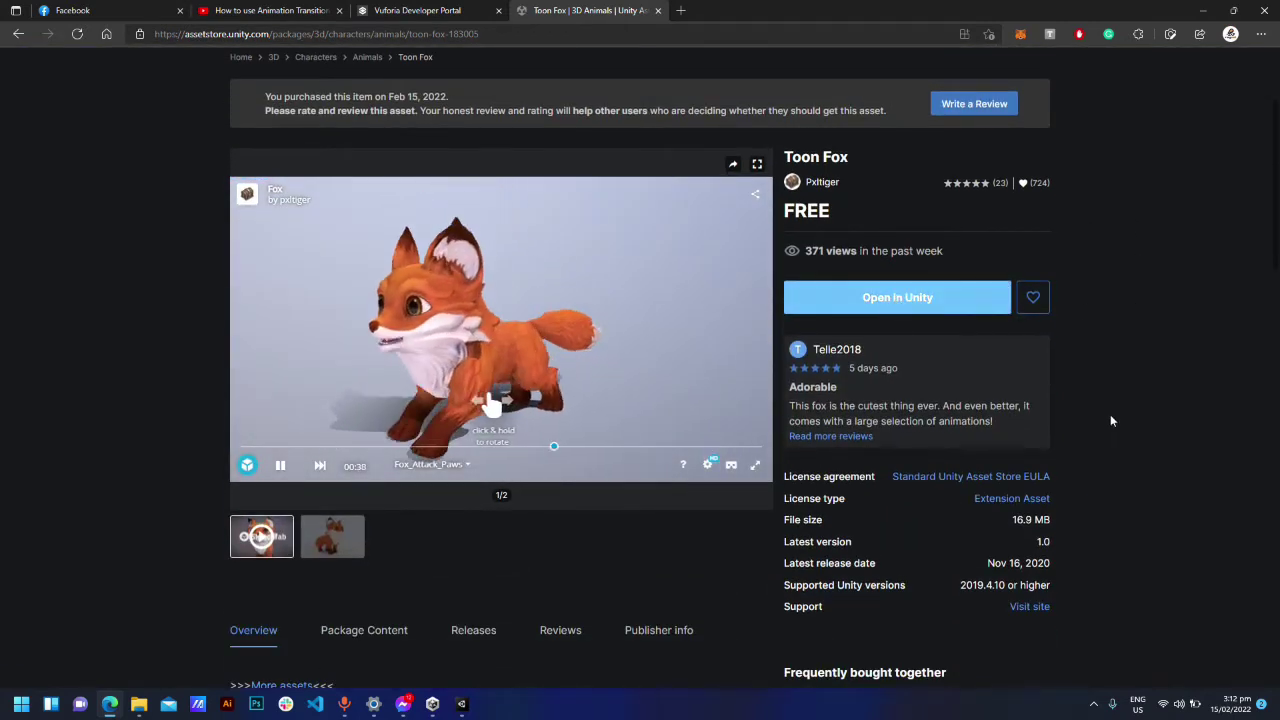
scroll(1160, 409, "down", 3)
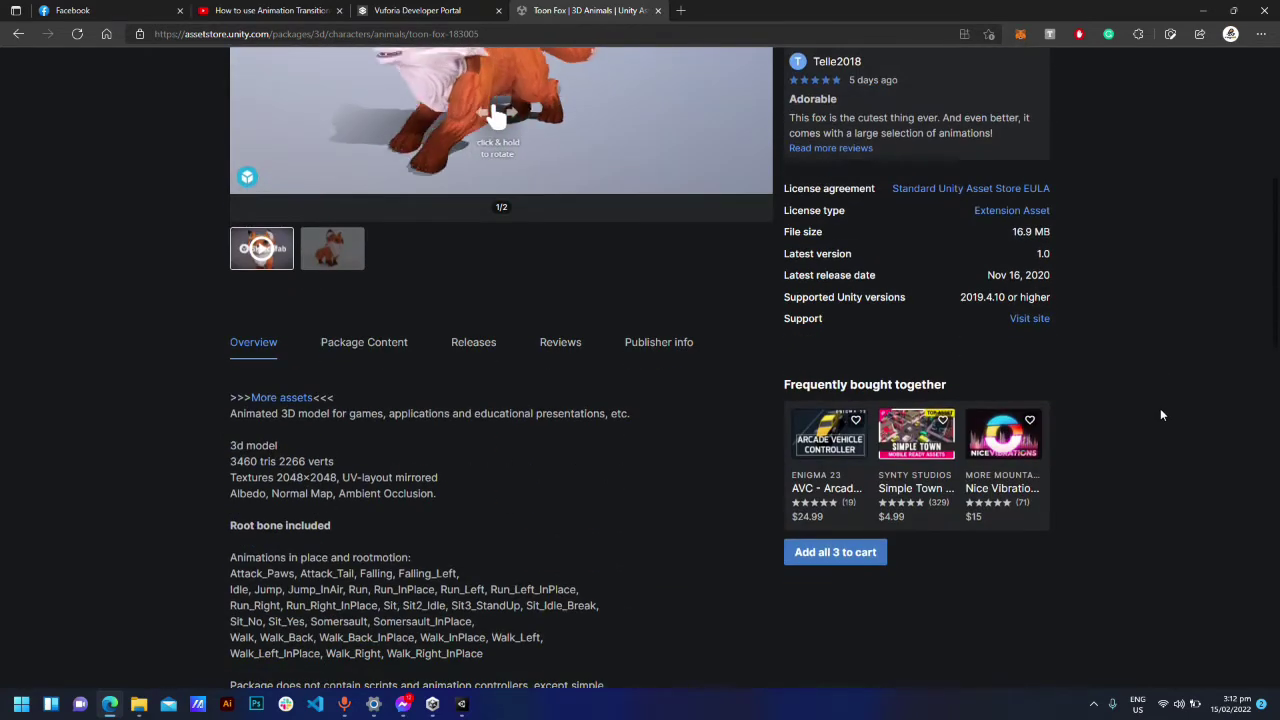
scroll(291, 452, "down", 2)
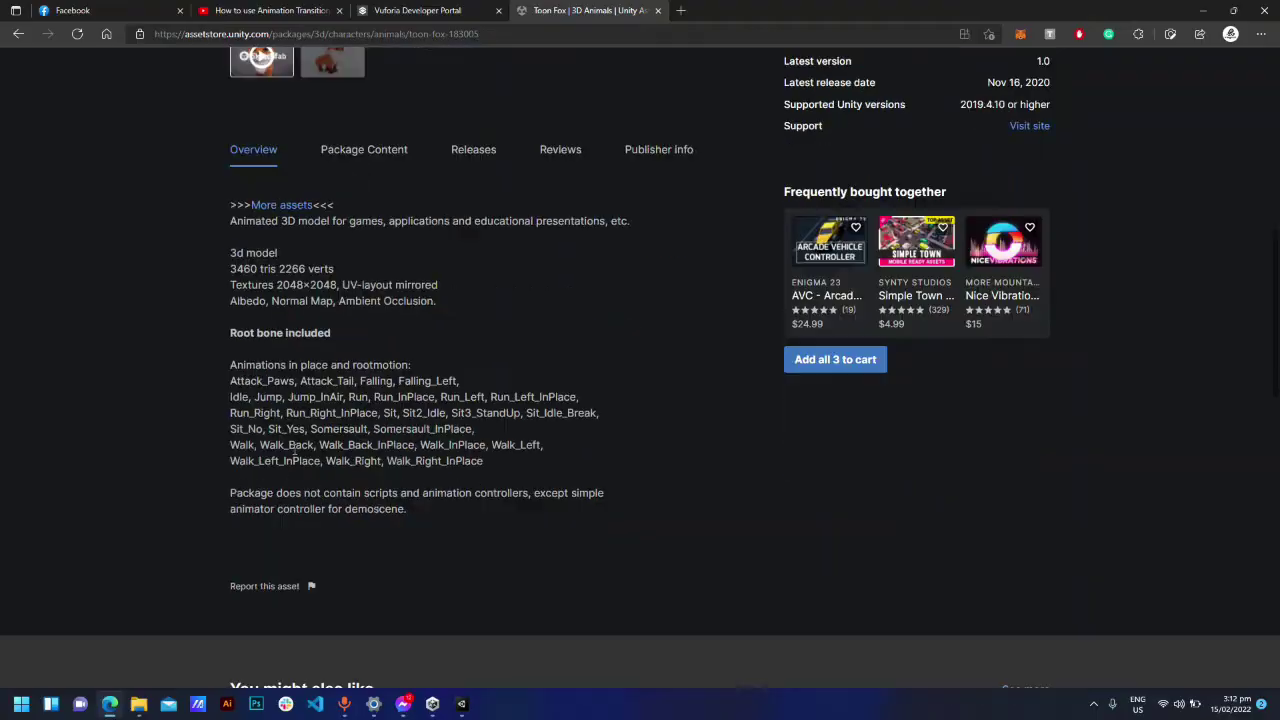
scroll(1147, 361, "up", 8)
scroll(1144, 360, "down", 2)
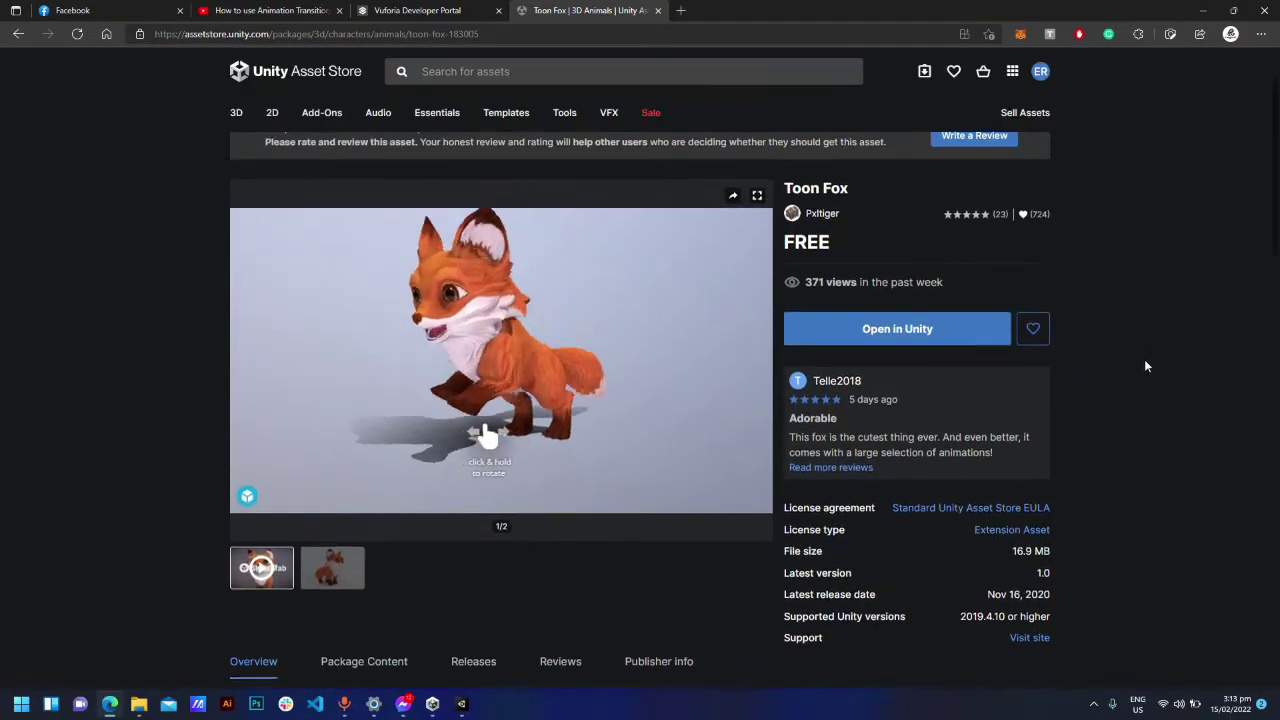
left_click(1033, 340)
left_click(1125, 392)
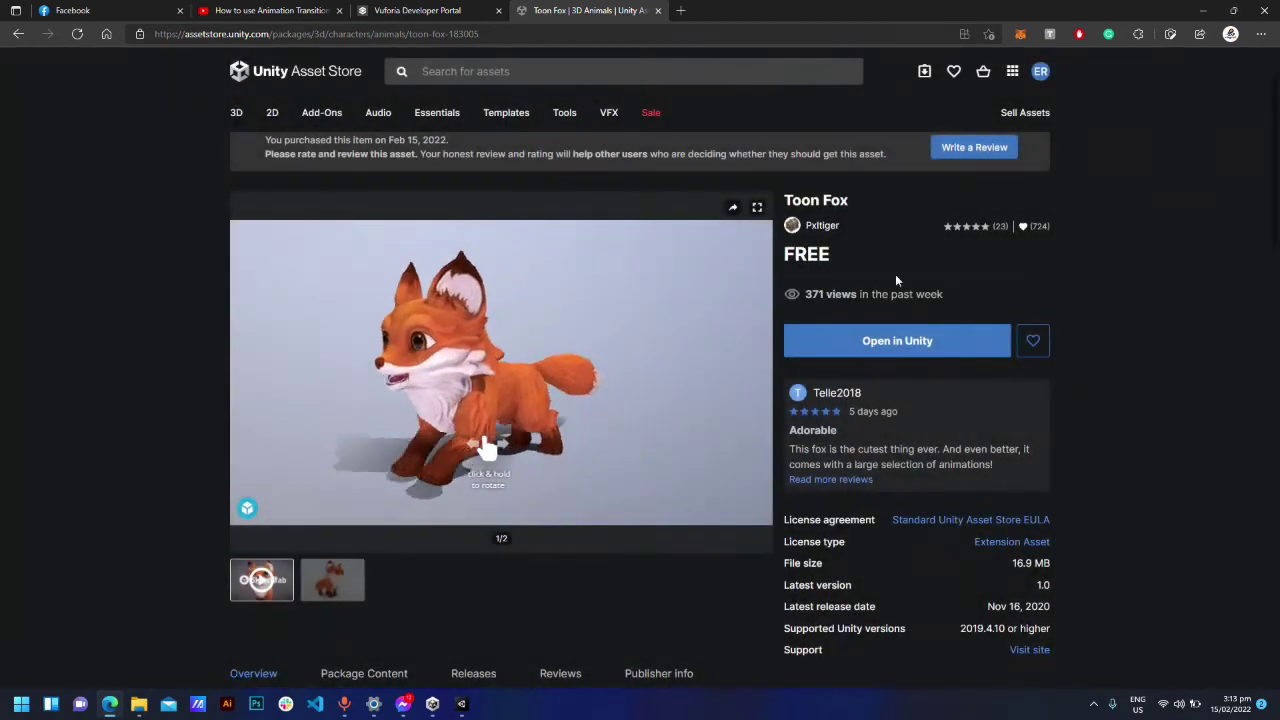
left_click(1033, 340)
left_click(630, 285)
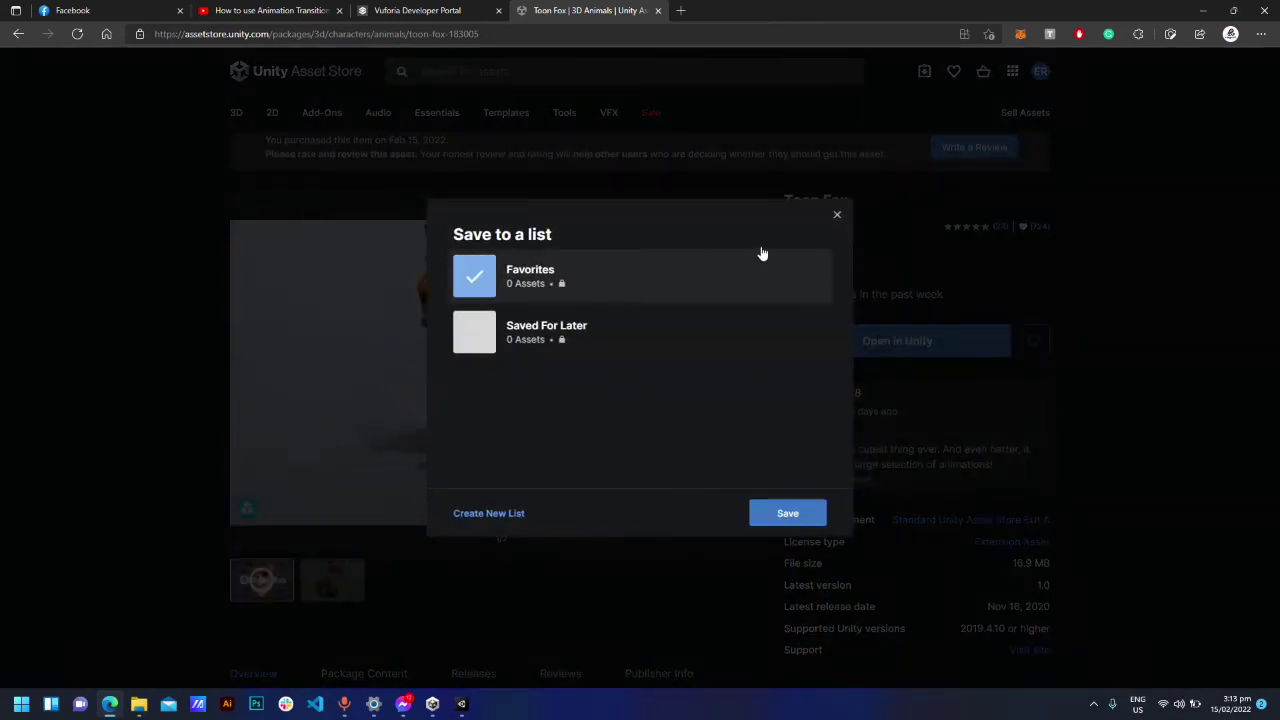
left_click(805, 513)
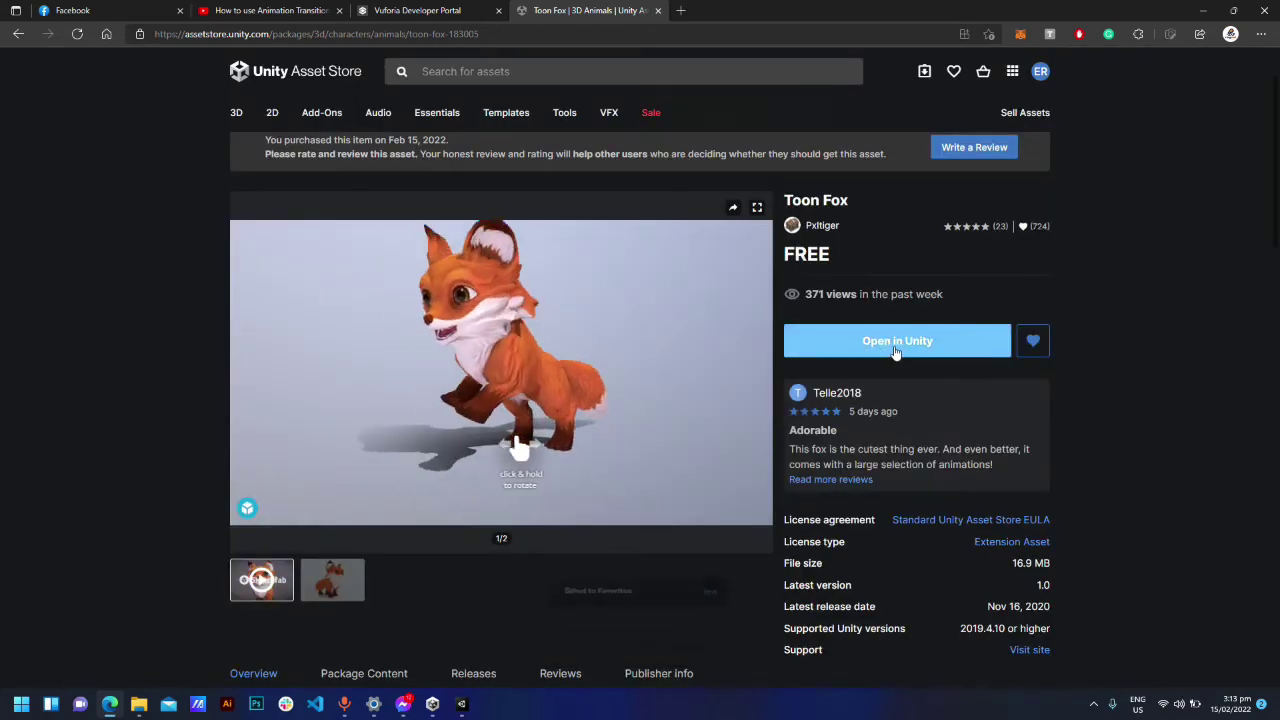
left_click(897, 341)
left_click(727, 133)
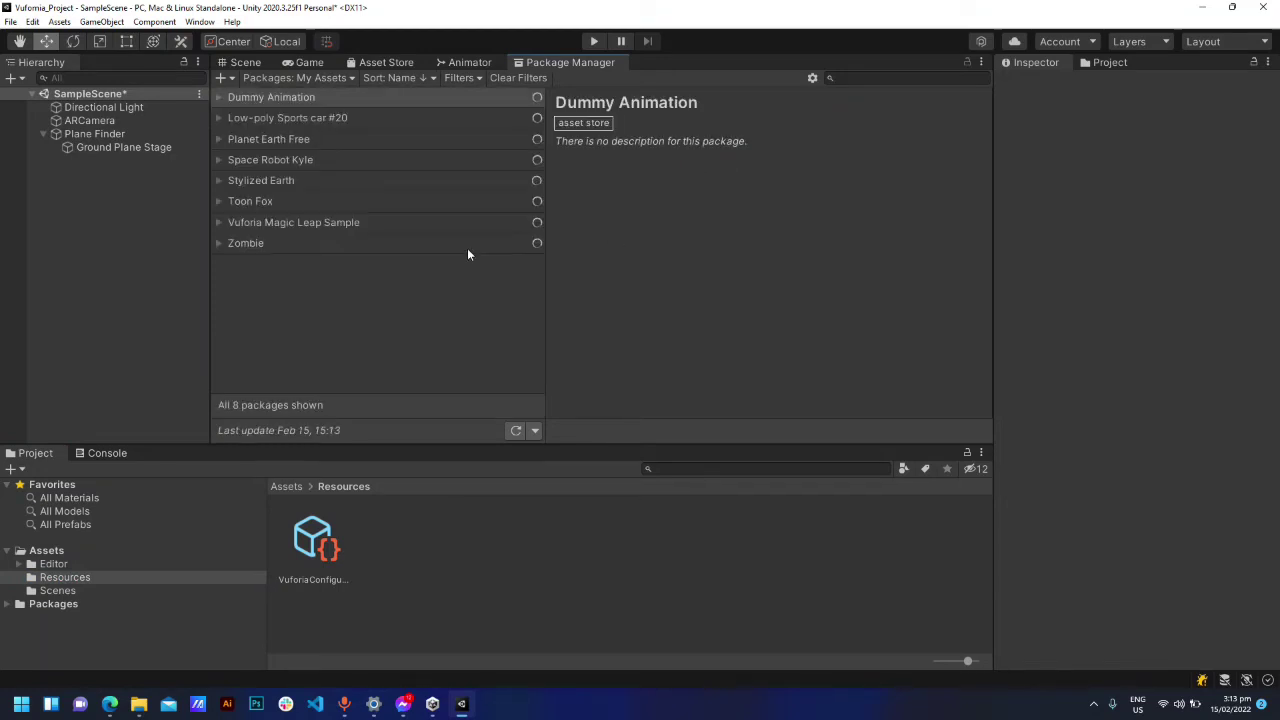
Step: Browse the My Assets packages in Package Manager and select Toon Fox
left_click(270, 121)
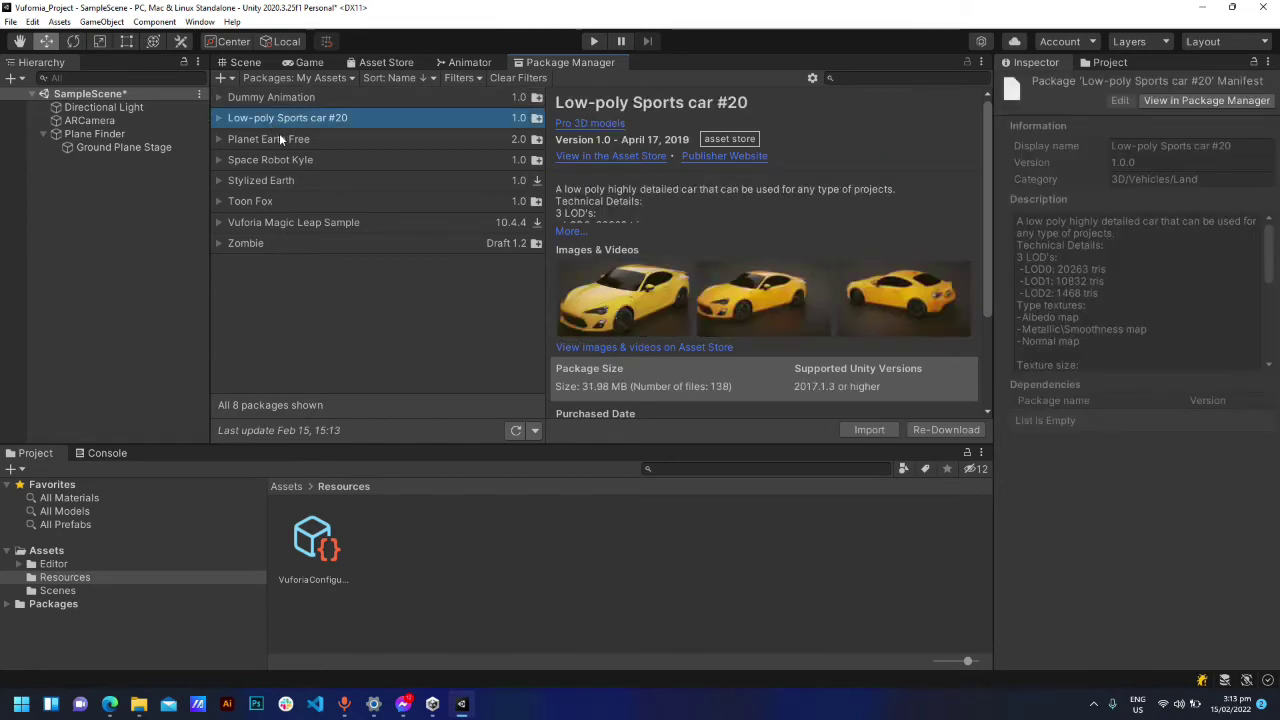
left_click(282, 140)
left_click(286, 160)
left_click(288, 180)
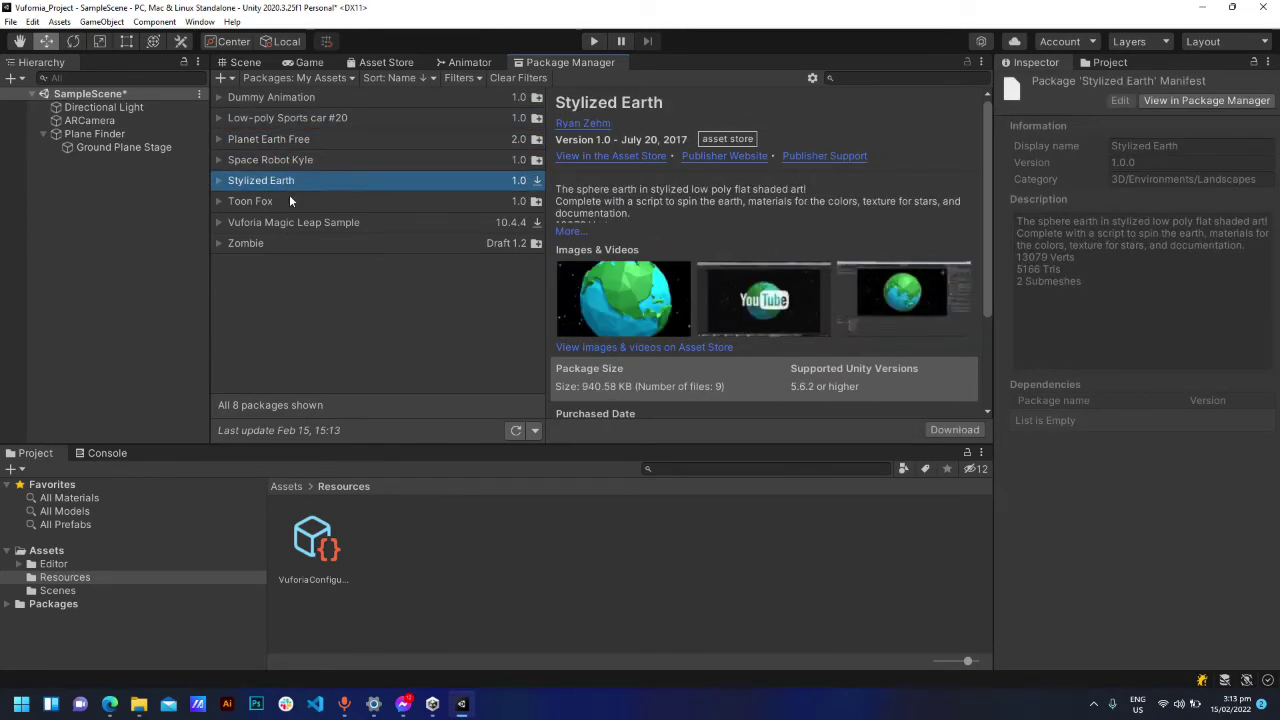
left_click(285, 201)
left_click(283, 222)
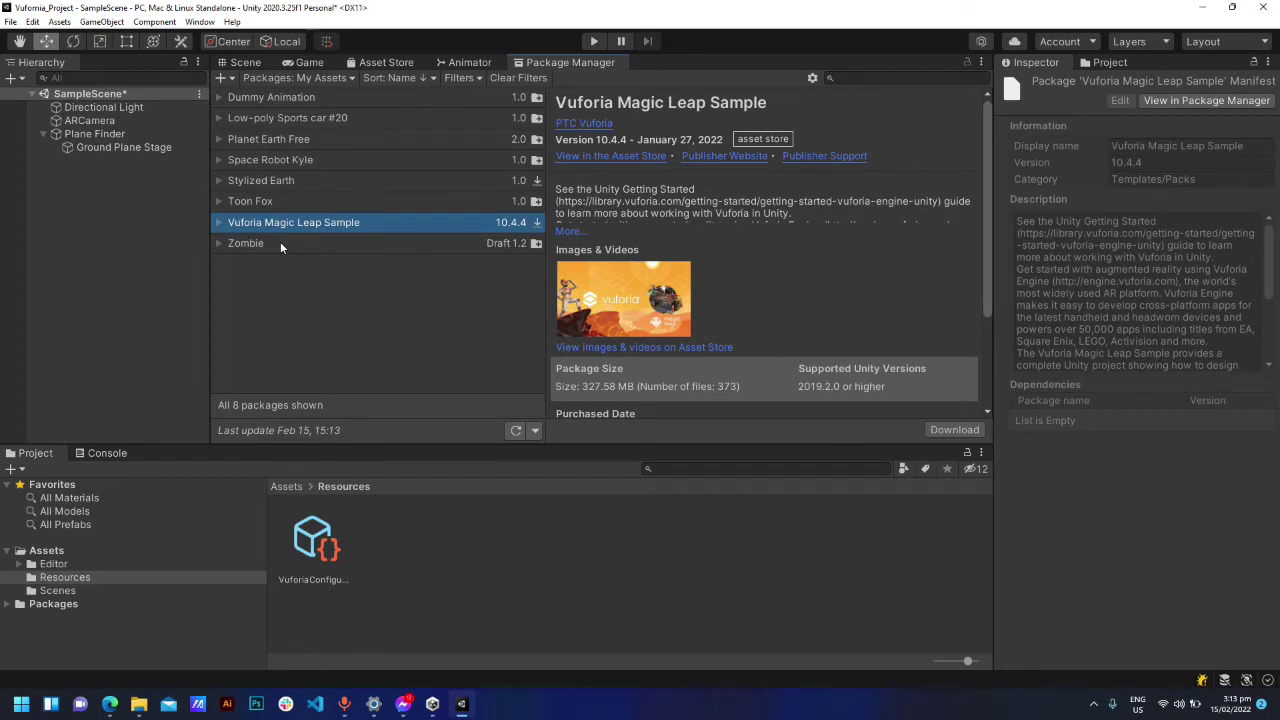
left_click(286, 243)
left_click(286, 225)
left_click(285, 201)
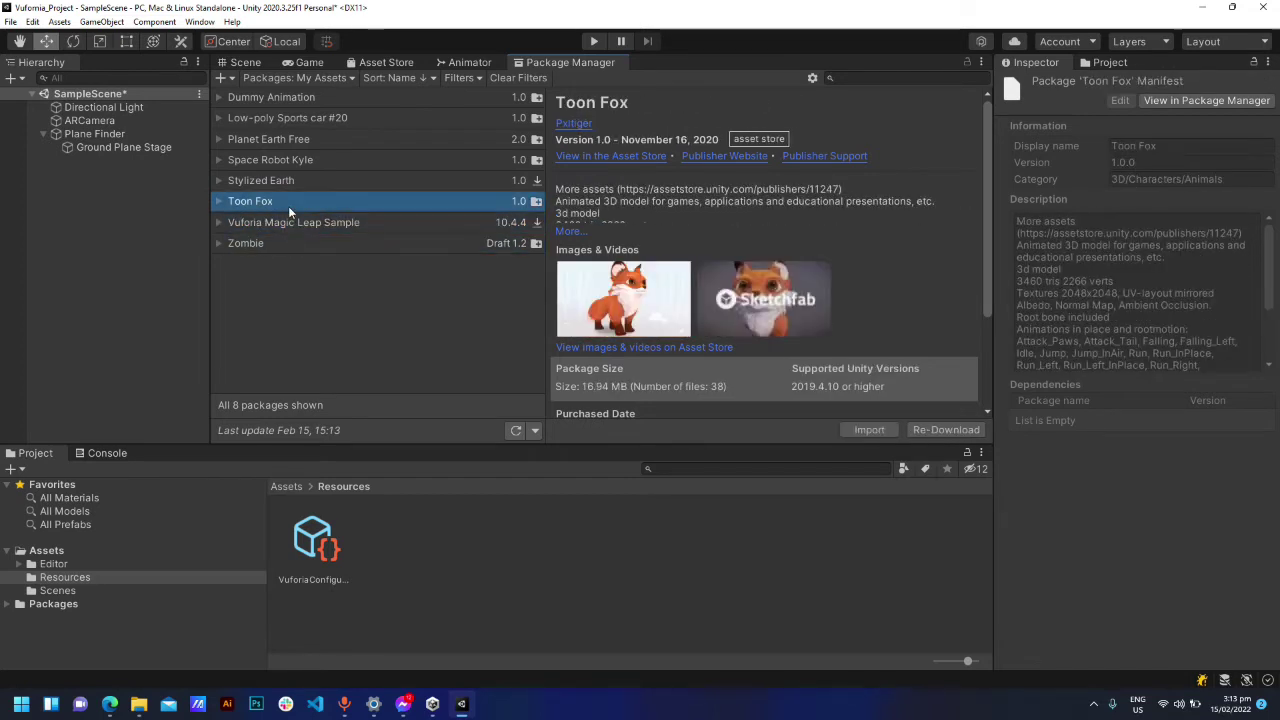
Step: Import every Toon Fox file through the Import Unity Package dialog
left_click(870, 430)
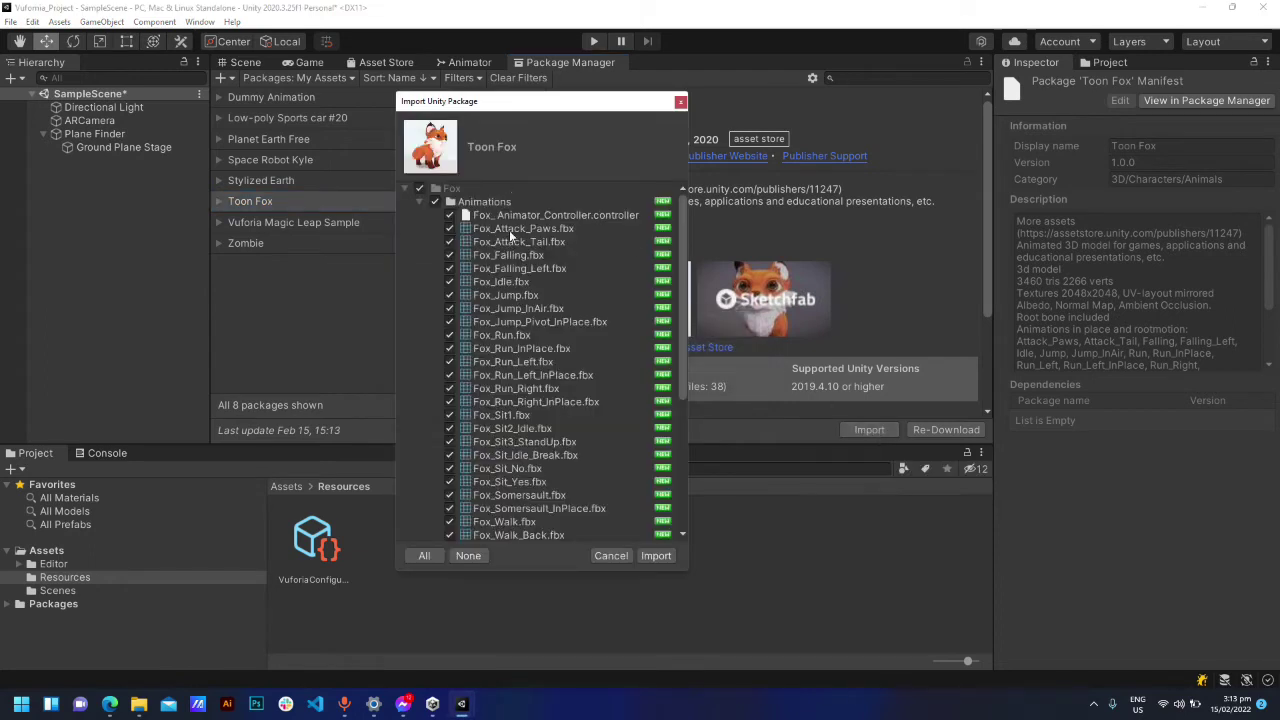
scroll(513, 293, "down", 6)
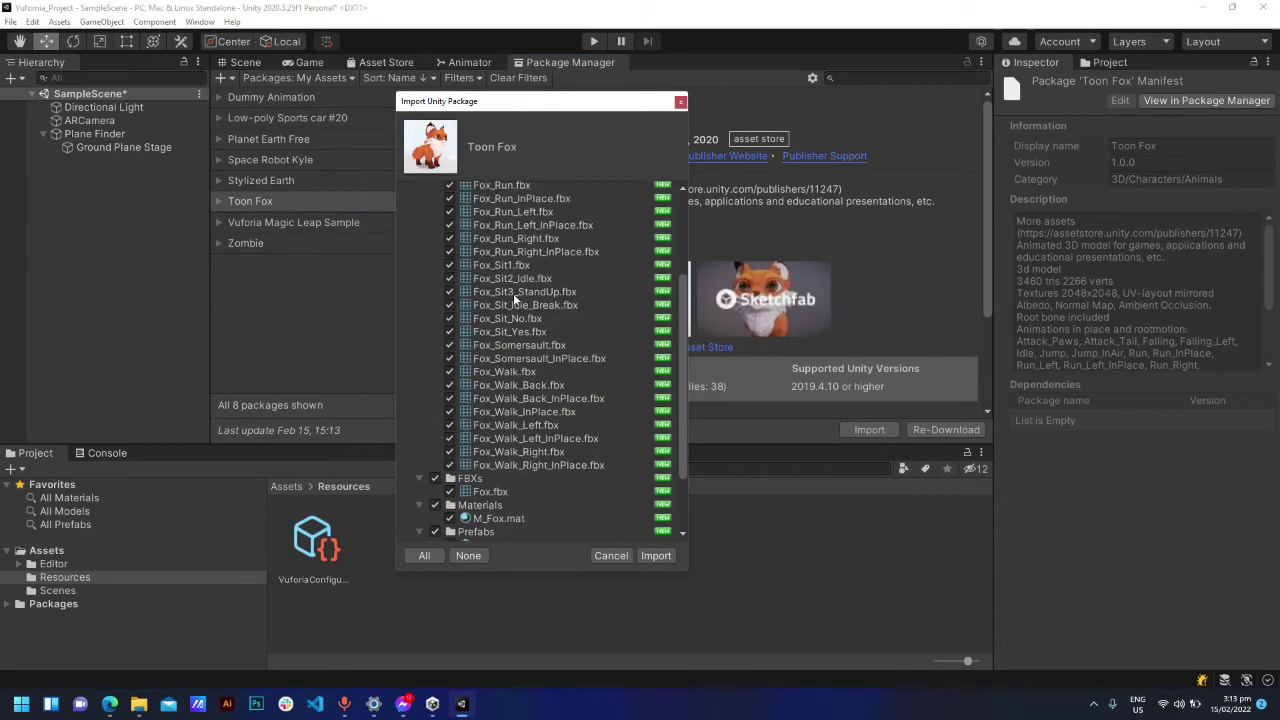
left_click(656, 555)
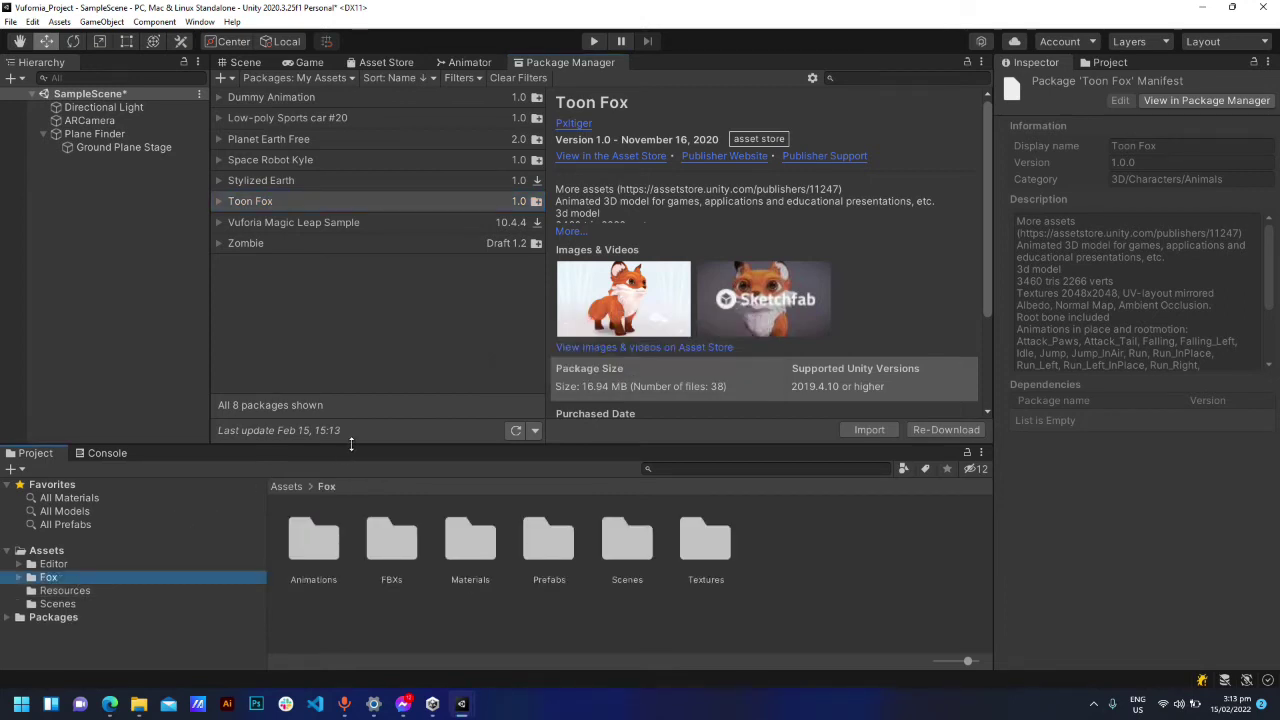
Step: Open the Fox FBXs folder and place the Fox model as a child of Ground Plane Stage
left_click_drag(351, 444, 351, 342)
left_click(245, 62)
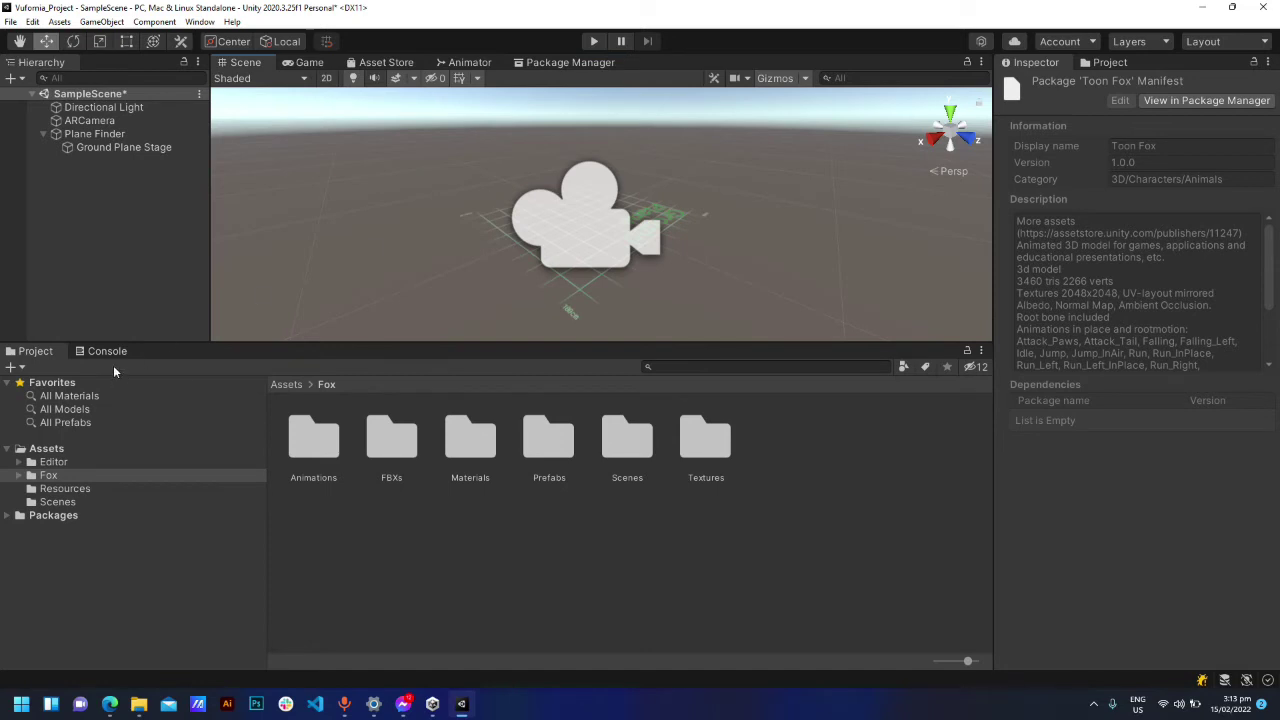
left_click_drag(155, 342, 155, 299)
left_click_drag(268, 380, 172, 420)
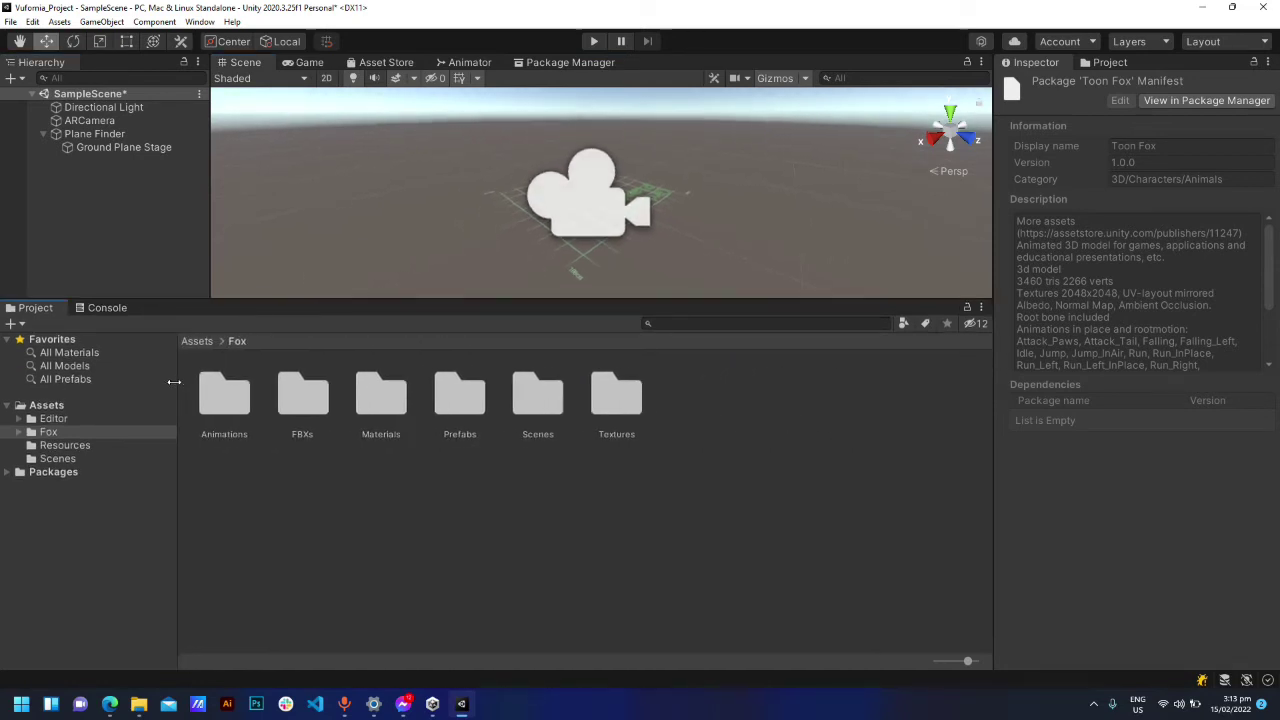
double_click(297, 398)
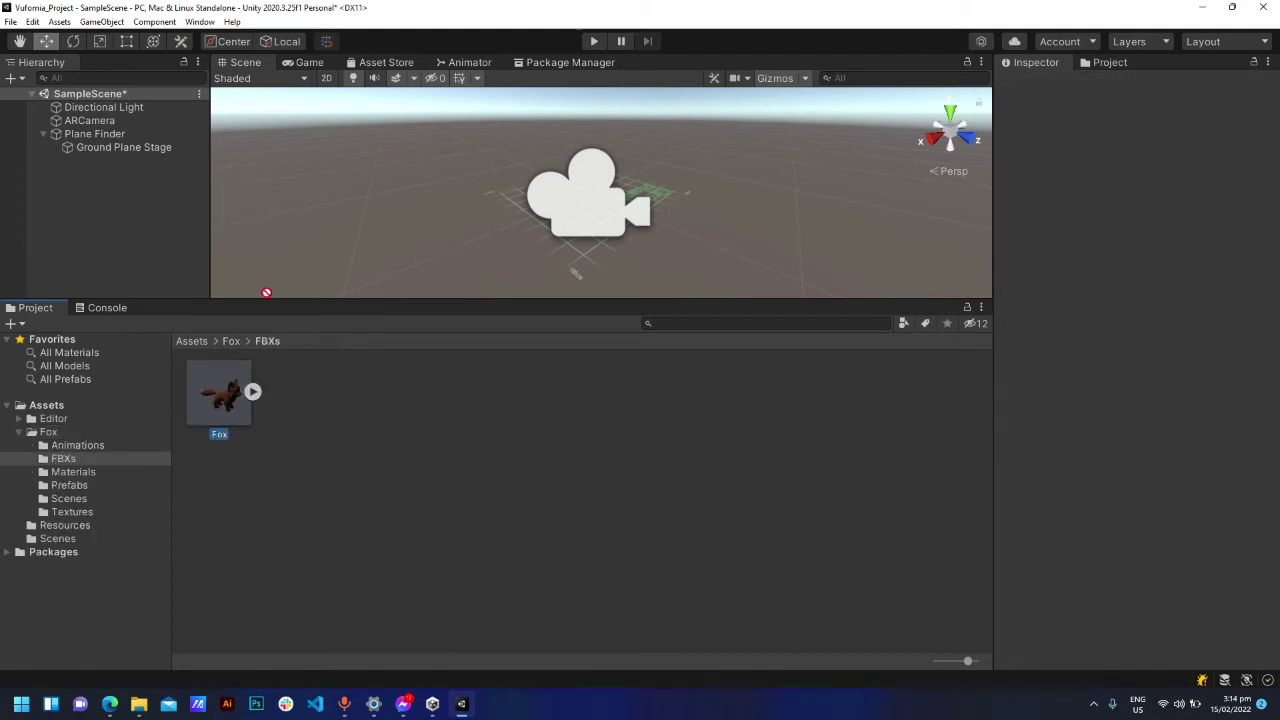
left_click_drag(136, 150, 140, 155)
left_click_drag(590, 160, 124, 147)
Step: Scale the Fox down to 0.6 in its Transform, then review Ground Plane Stage and the Fox
left_click_drag(600, 300, 600, 446)
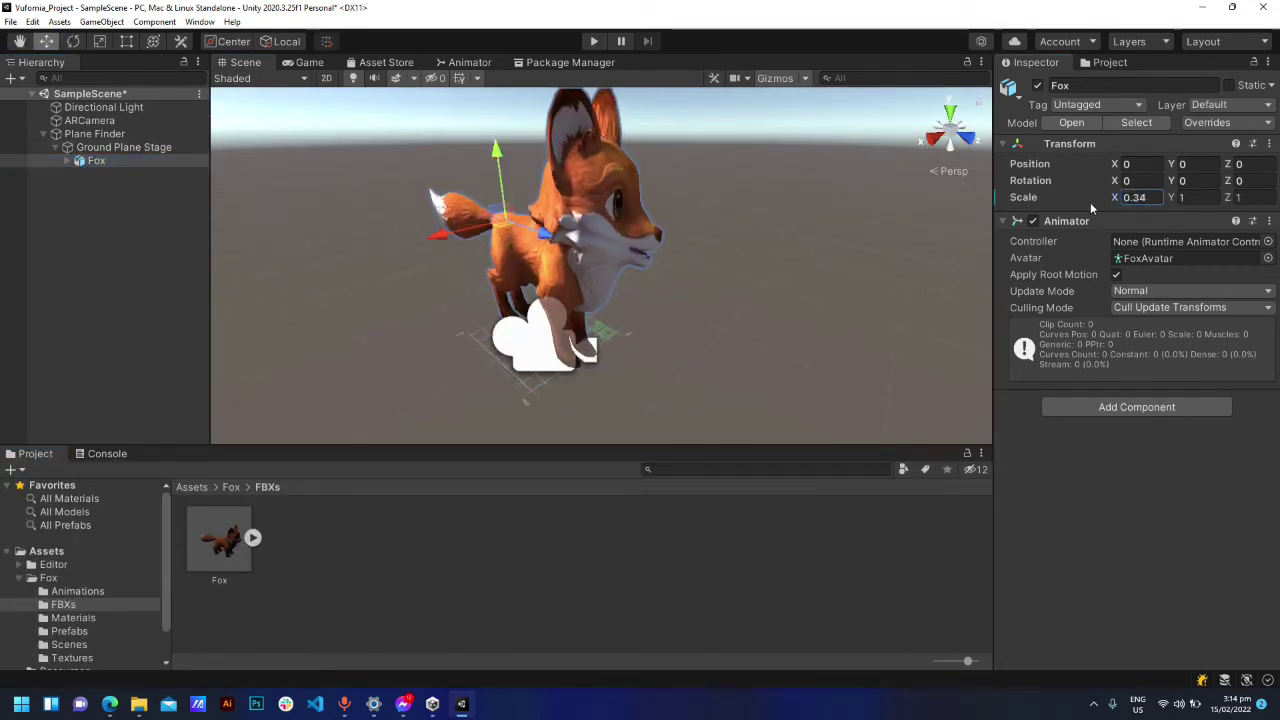
left_click(1126, 197)
type(".6")
key("Tab")
type(".6")
key("Tab")
type(".6")
key("Return")
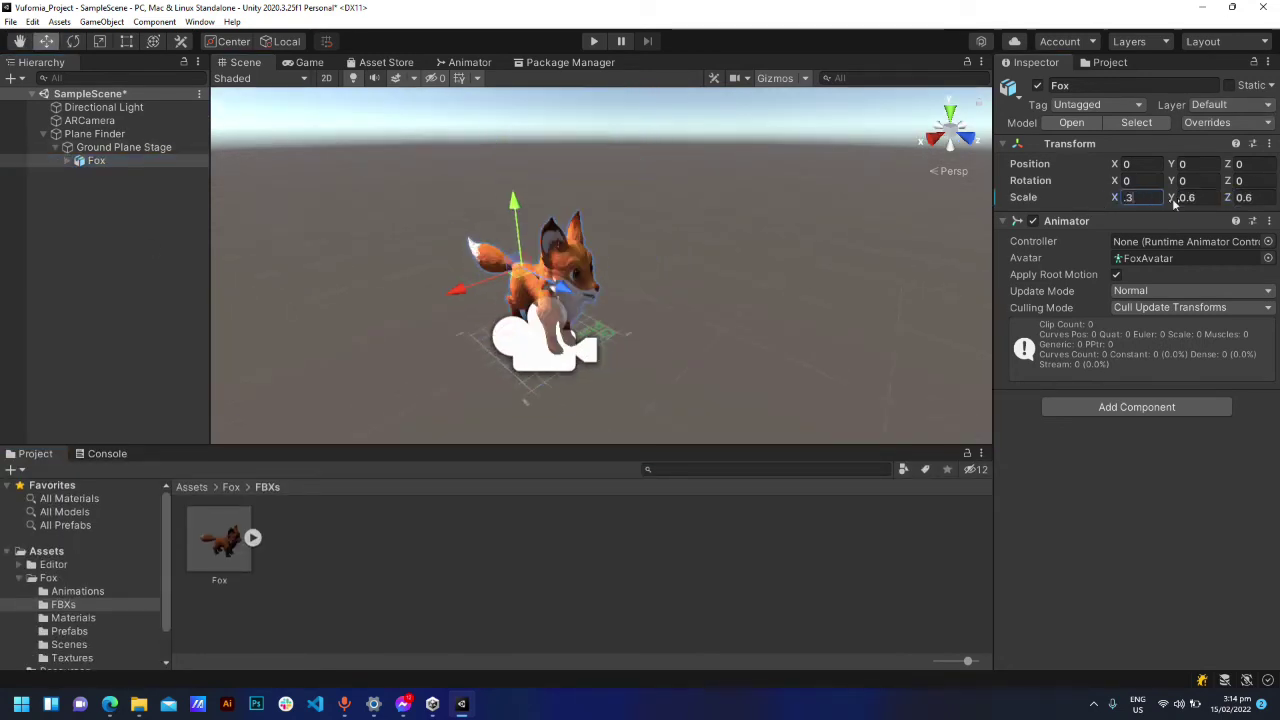
left_click(124, 147)
left_click(540, 285)
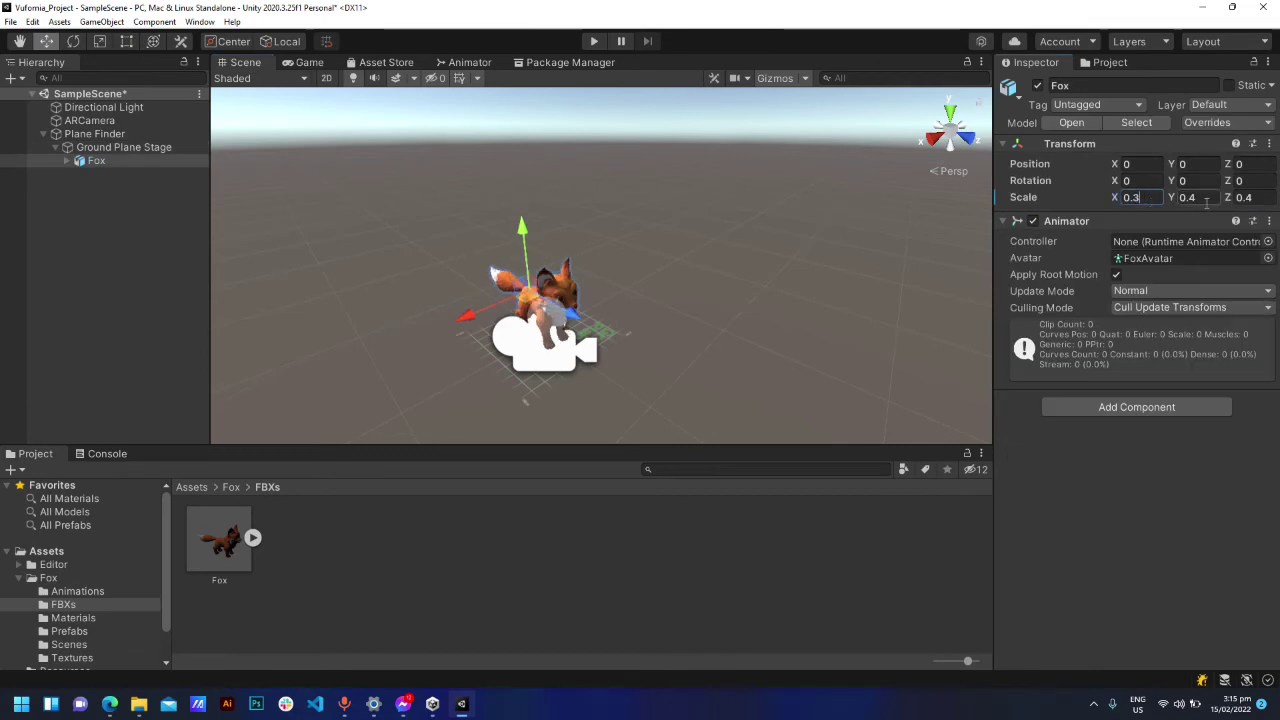
left_click(666, 291)
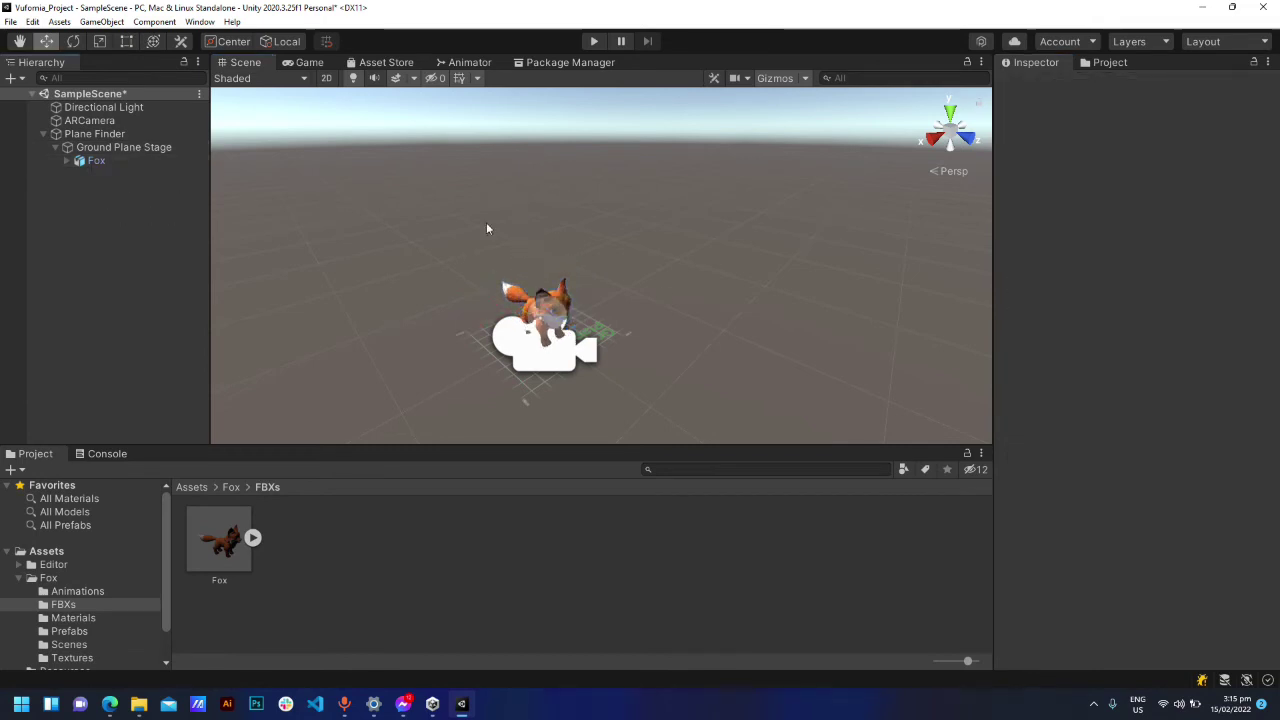
Step: Switch the build platform to Android in Build Settings
left_click(11, 22)
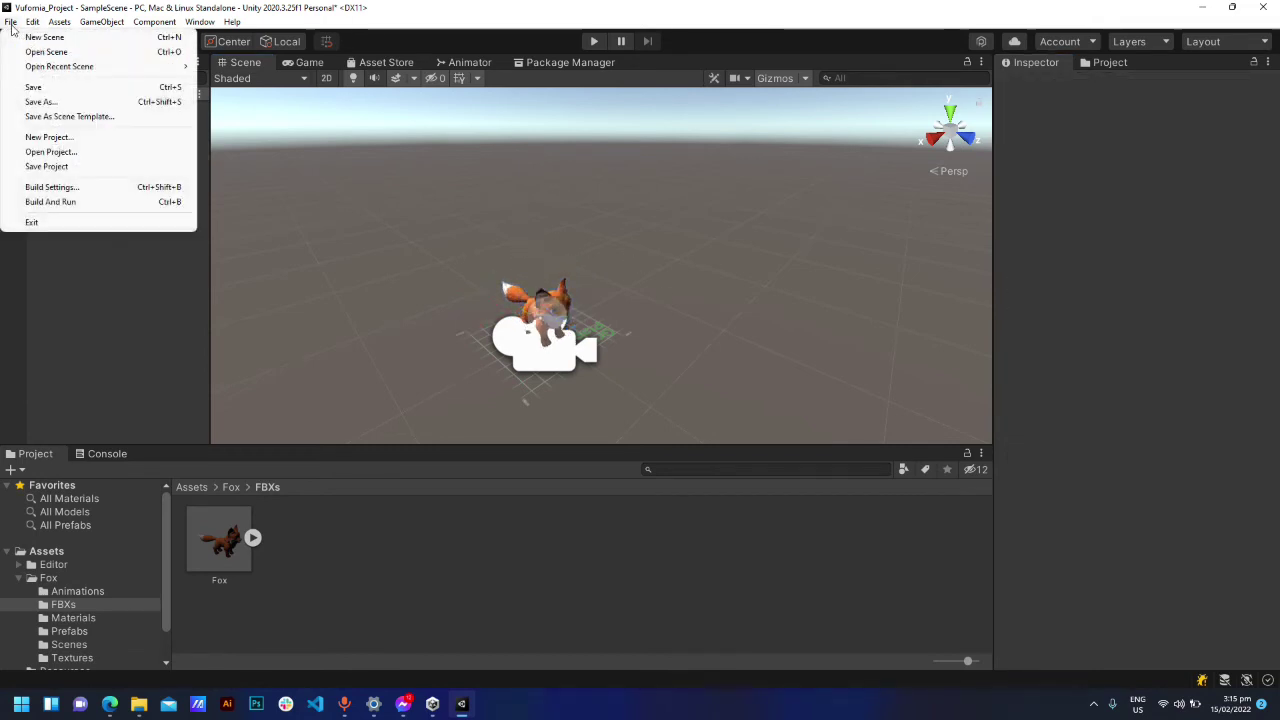
left_click(52, 187)
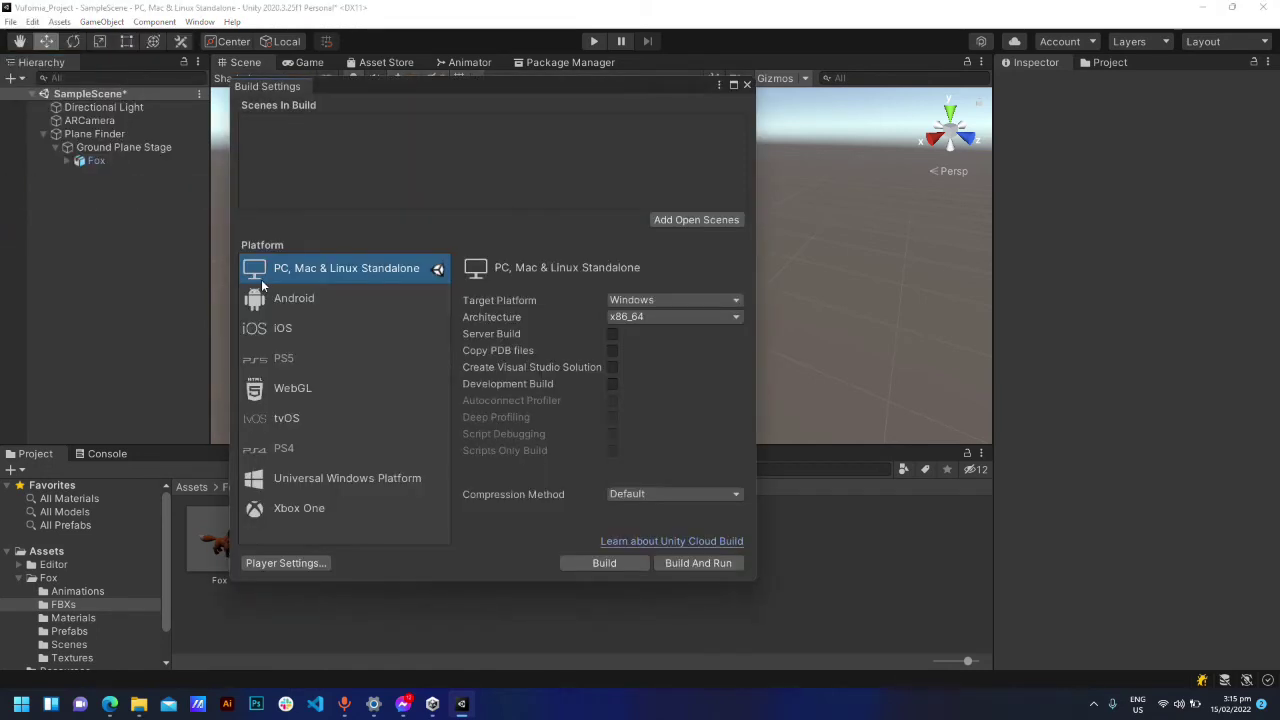
left_click(348, 297)
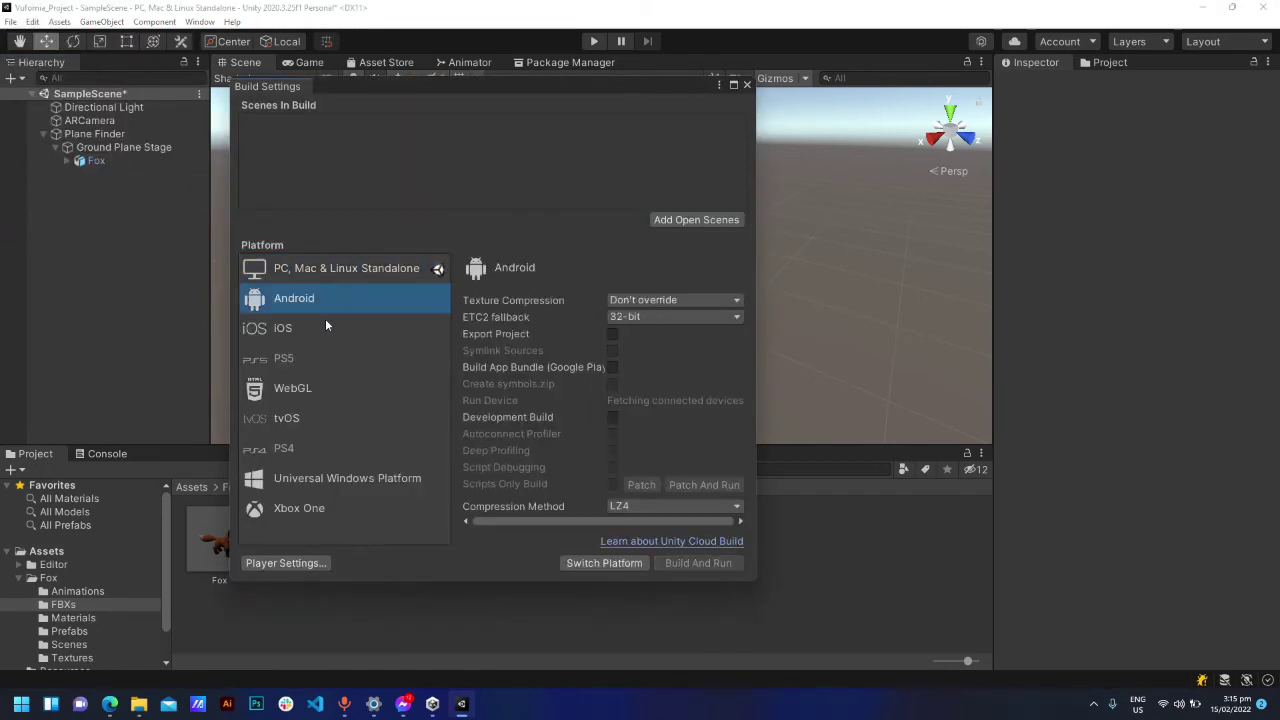
left_click(603, 563)
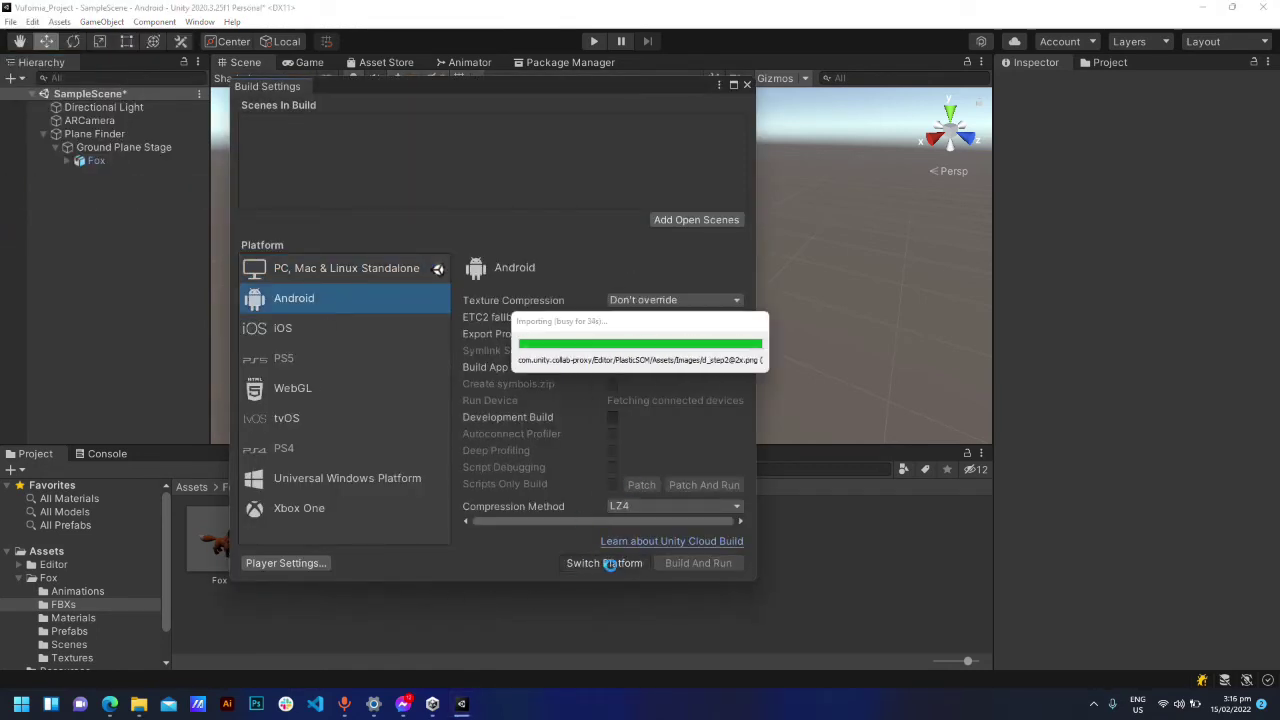
Step: Set Player company name GameDev-AR, product name Fox-AR and version 0.0.1
left_click(286, 563)
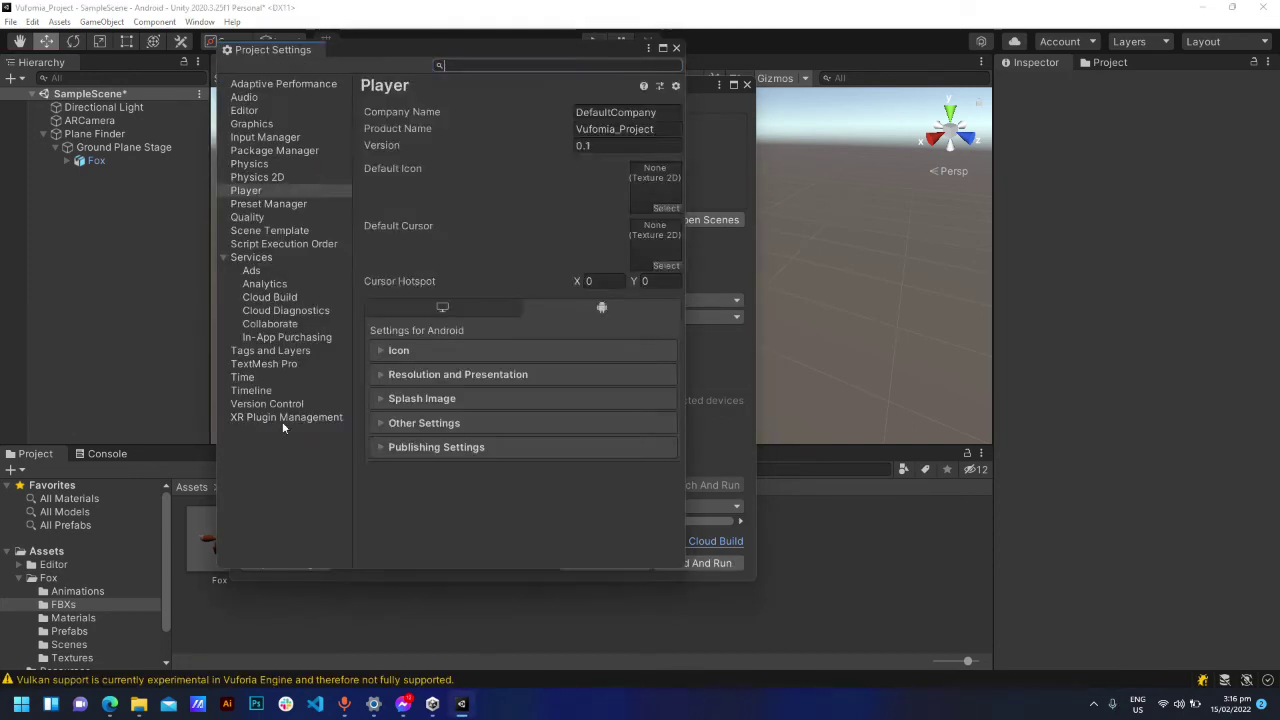
left_click(628, 112)
key("BackSpace")
type("G")
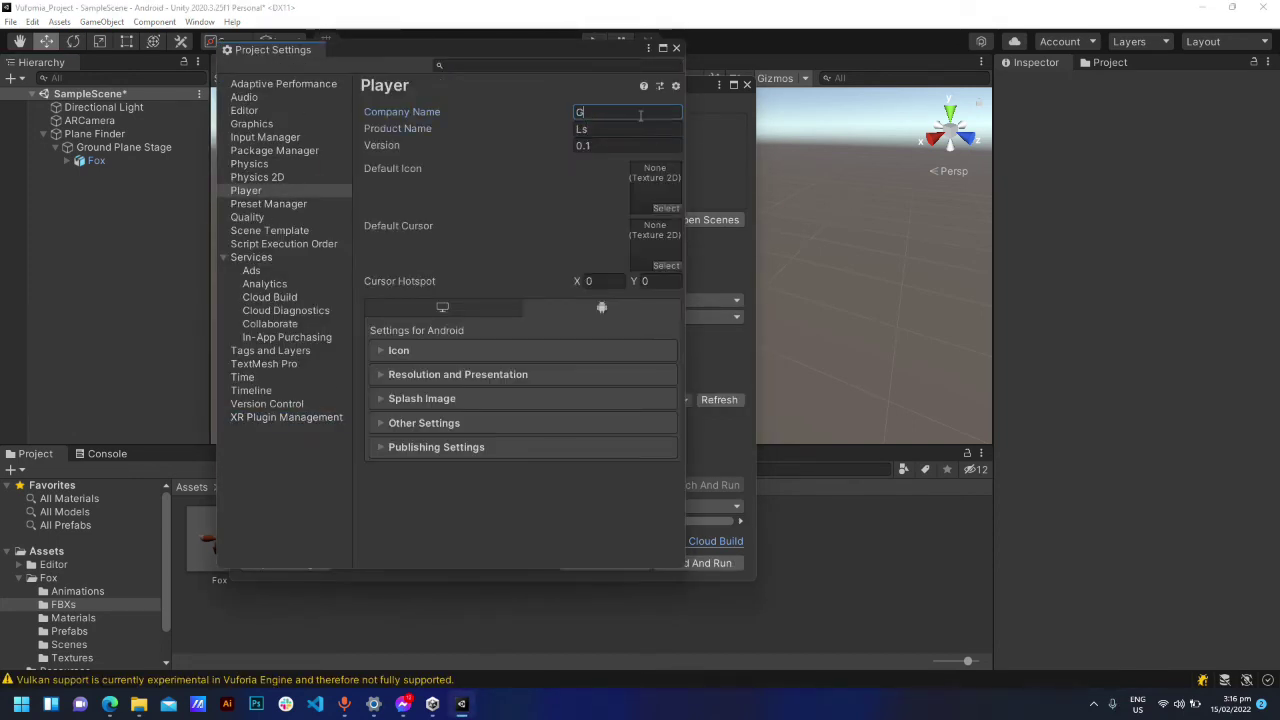
type("ameDev-AR")
key("Tab")
type("Fox-AR")
left_click(612, 146)
type("0.0")
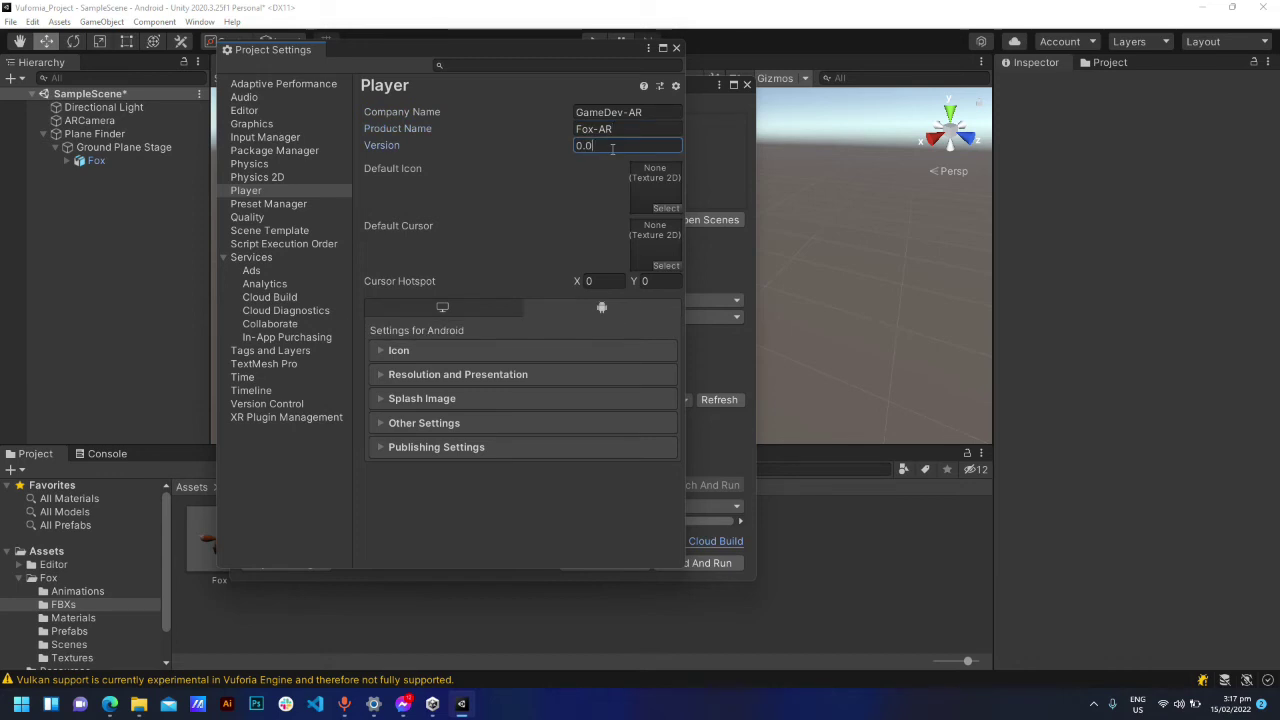
type(".1")
Step: Install XR Plug-in Management from the project settings
left_click(292, 417)
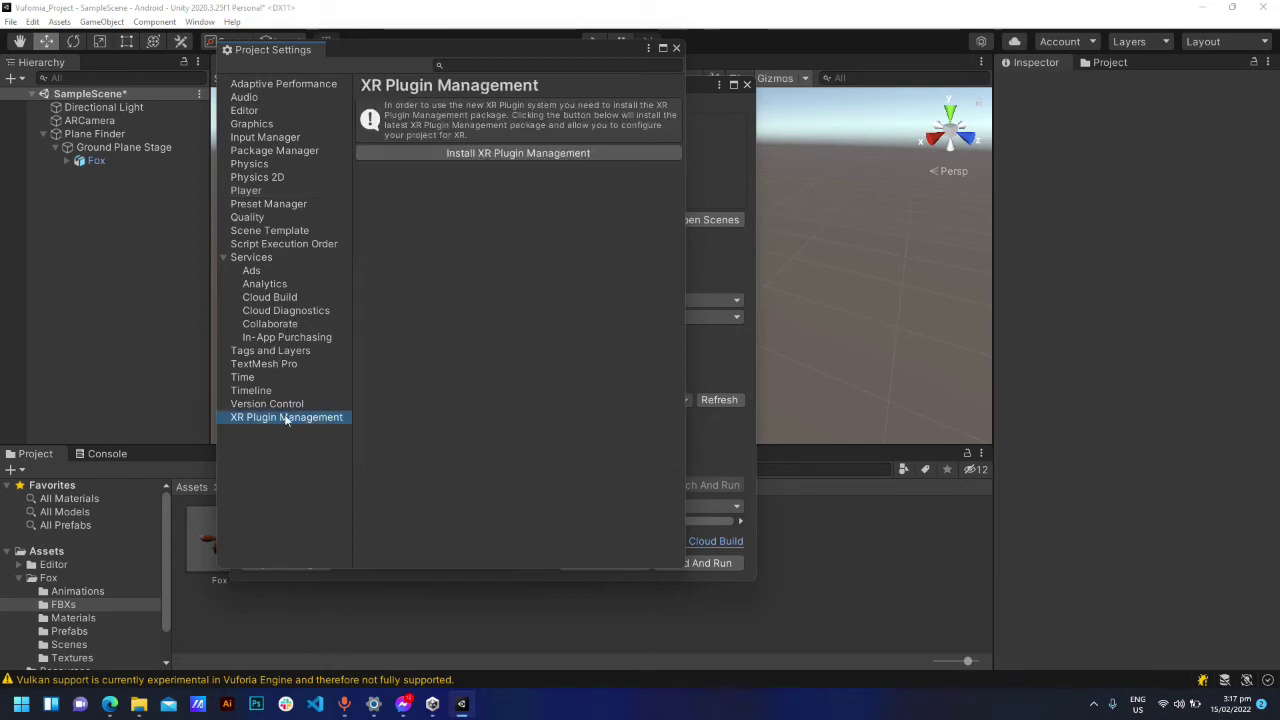
left_click(504, 156)
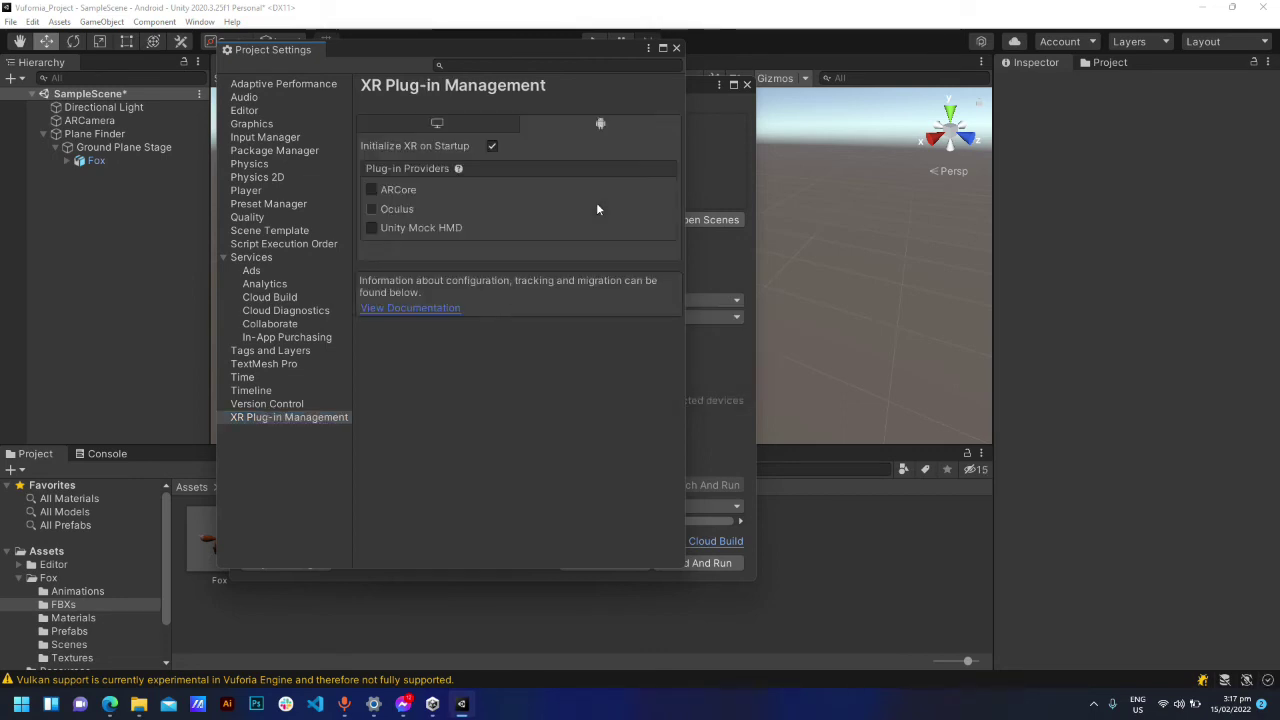
left_click(712, 90)
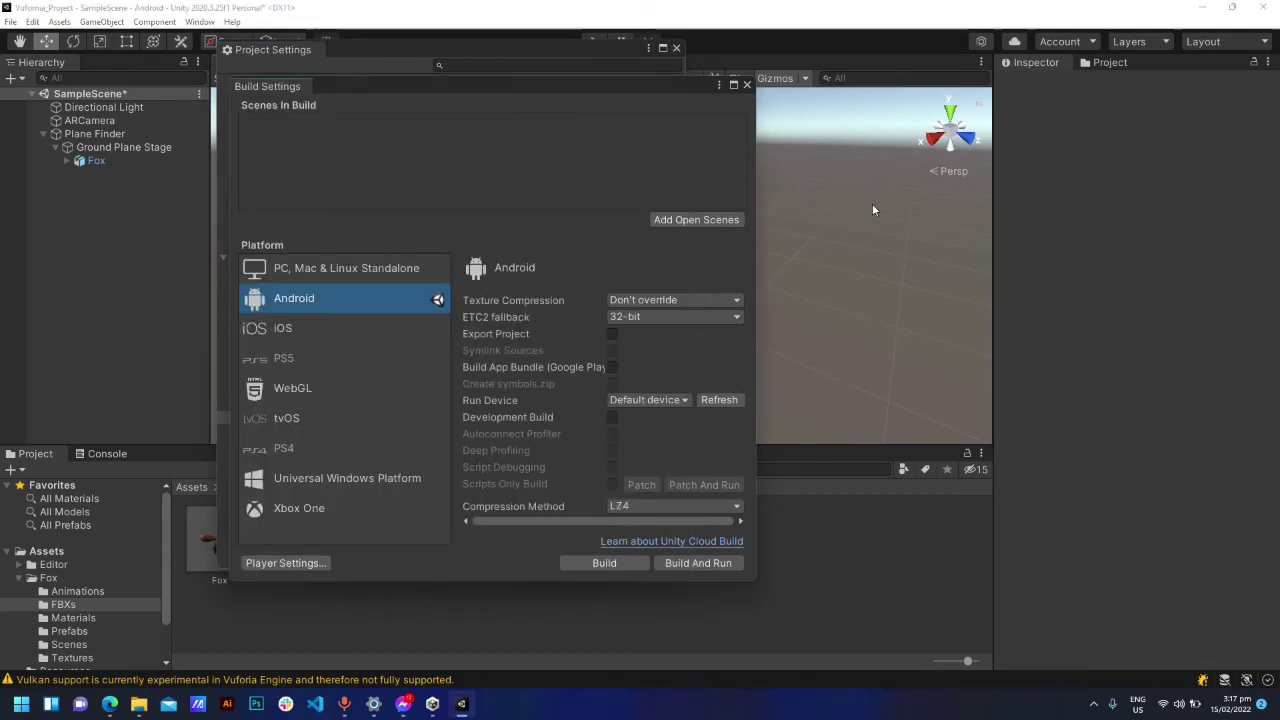
Step: Build the Android project as an APK named AR-F
left_click(604, 563)
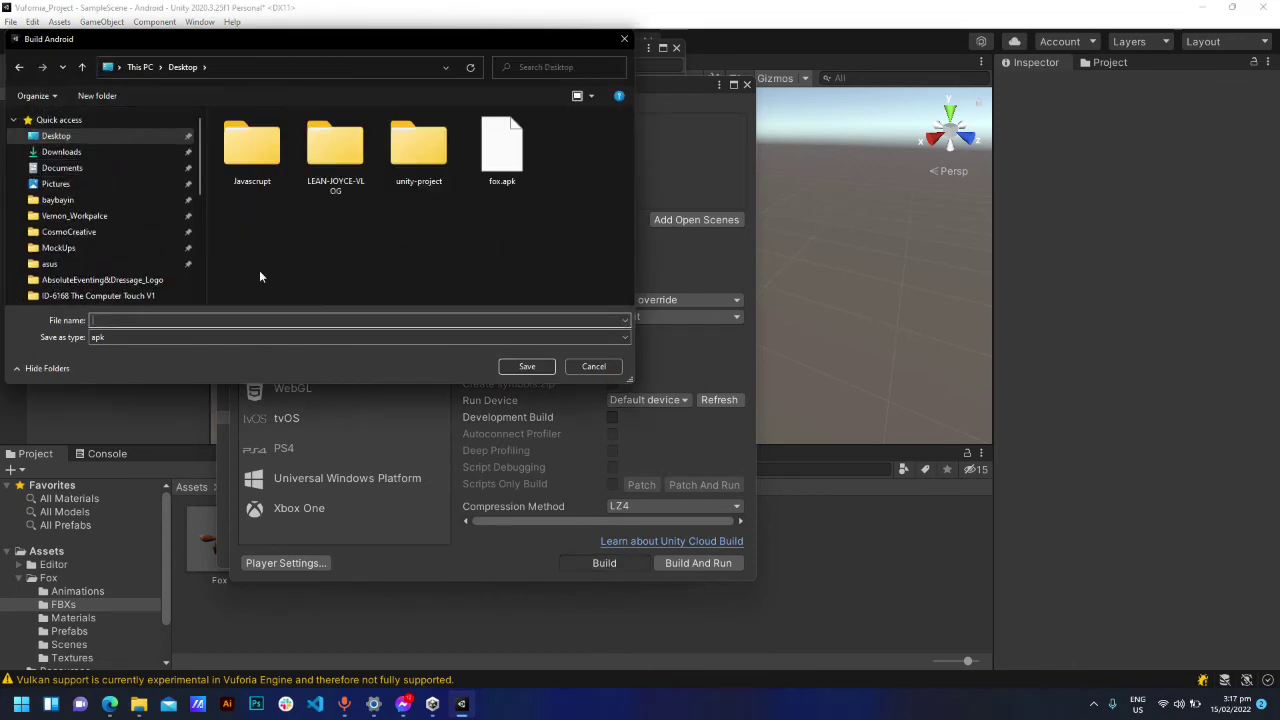
type("AR-F")
left_click(527, 368)
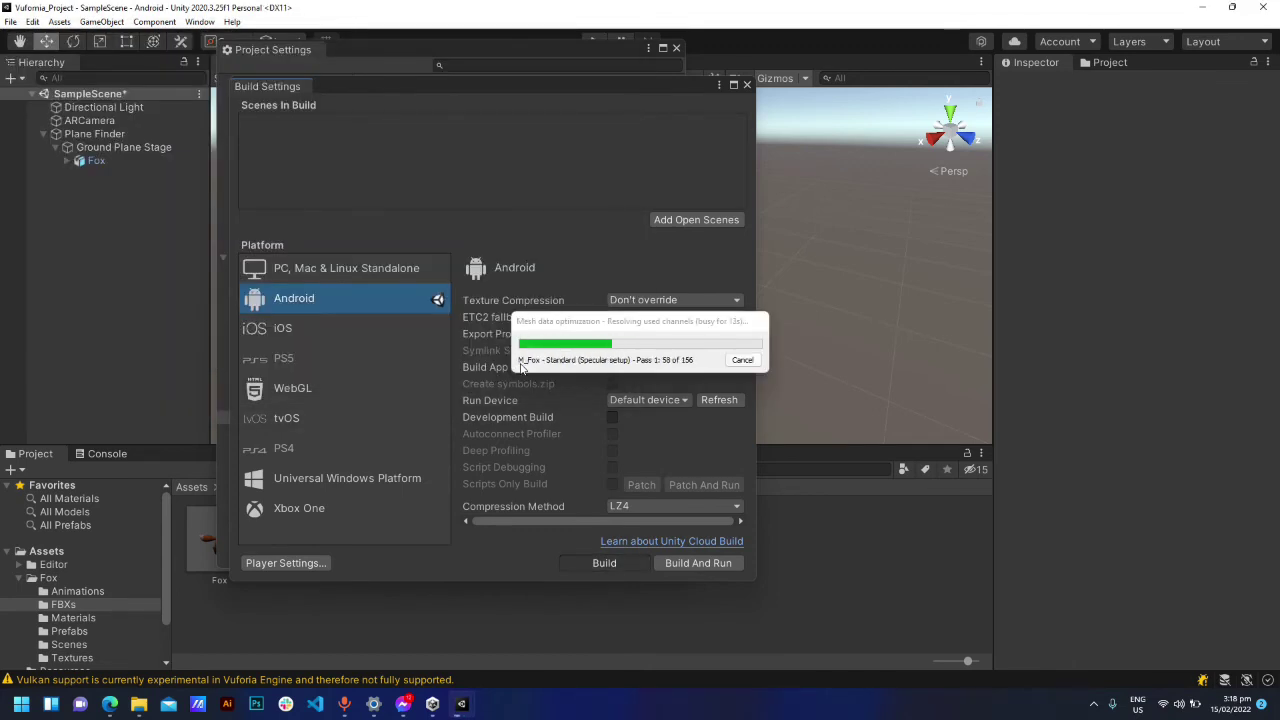